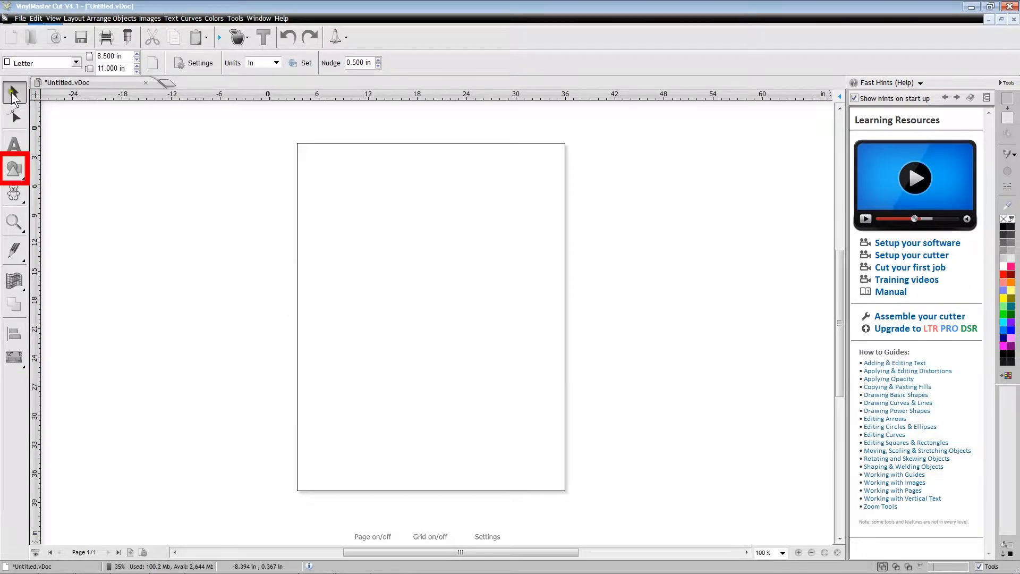
Step: Draw a square about 3.68 in wide on the upper half of the page and fill it red
click(14, 171)
click(44, 175)
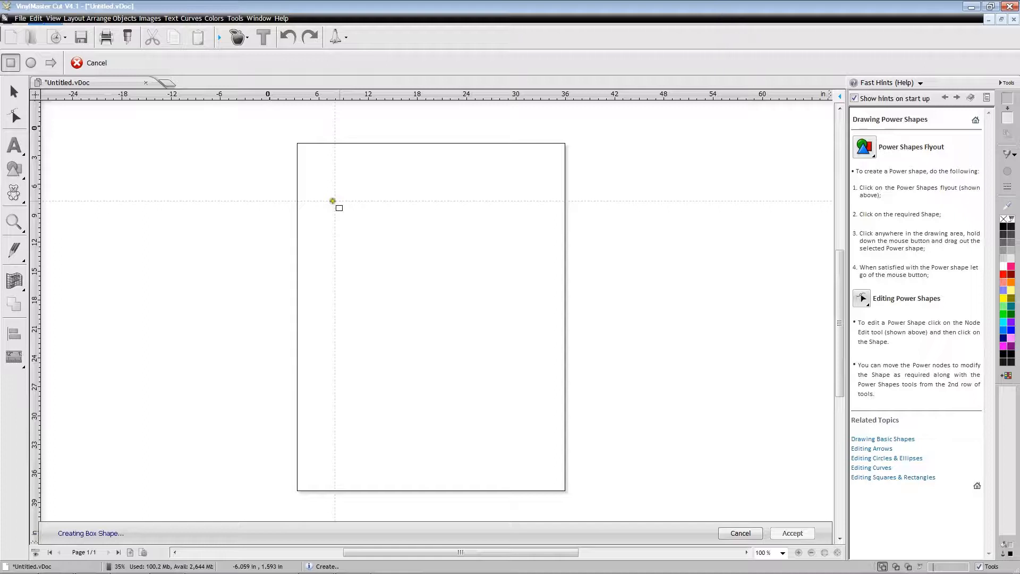
drag(359, 211, 489, 324)
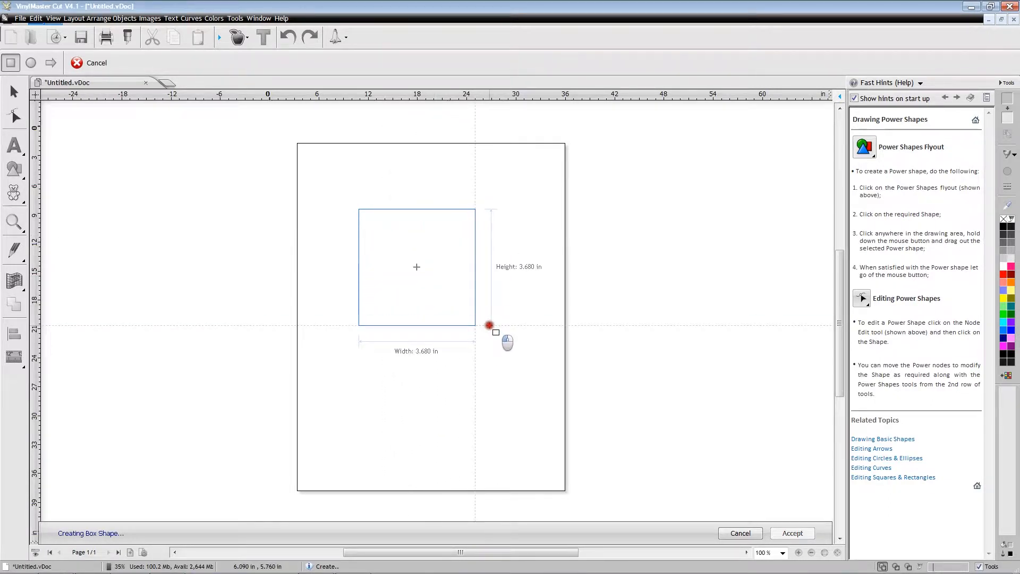
drag(489, 325, 489, 324)
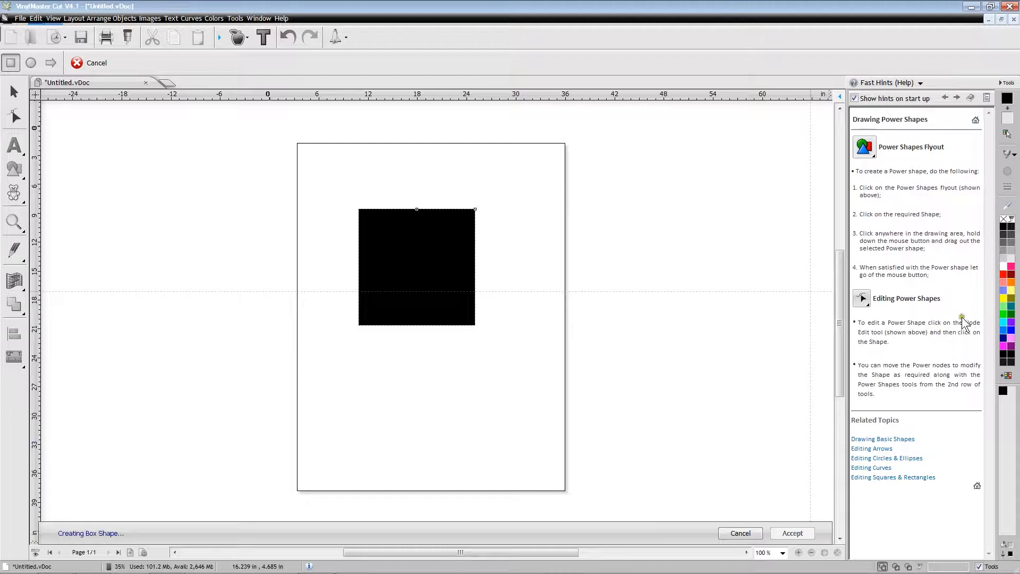
click(1005, 278)
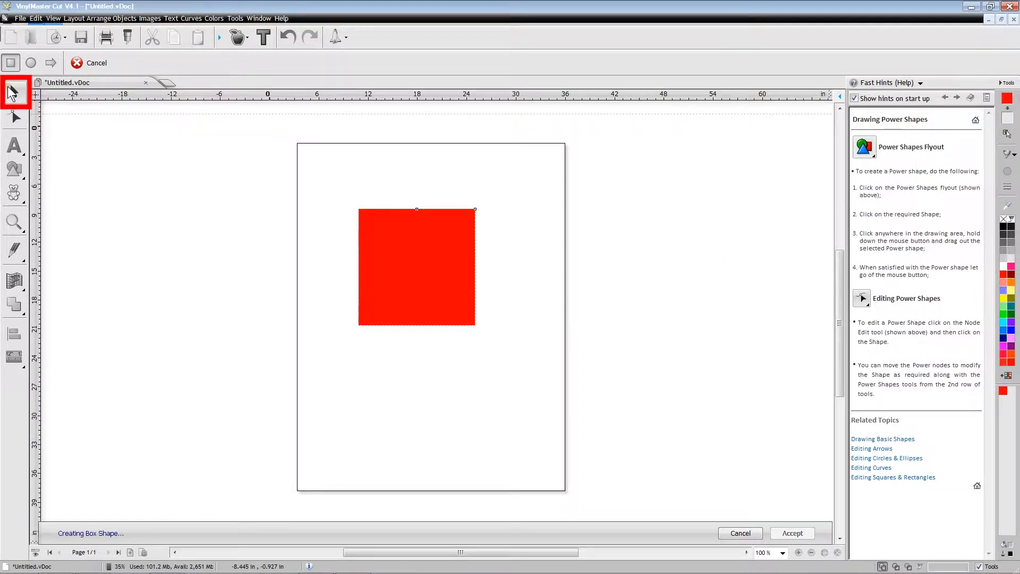
Step: Enlarge the red square proportionally, try its rotation handle, and flatten it to a rectangle about 4.34 in wide and 2.34 in high
click(12, 92)
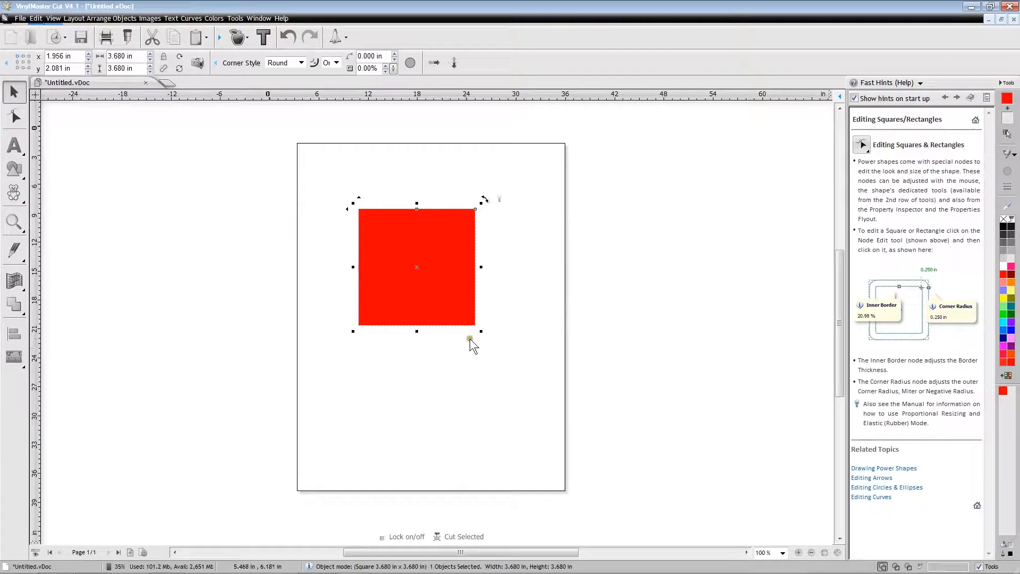
drag(482, 333, 503, 353)
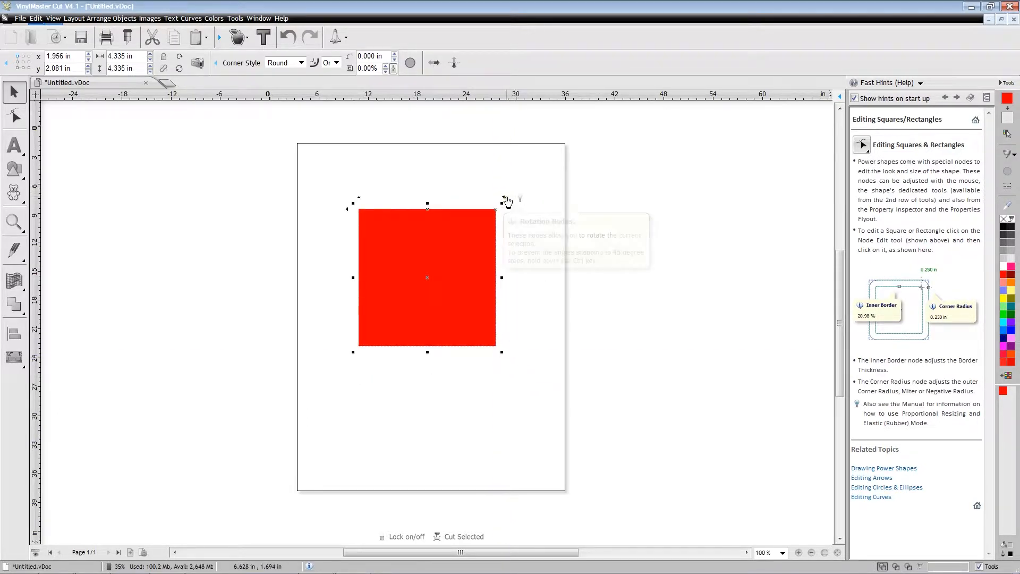
drag(505, 201, 530, 185)
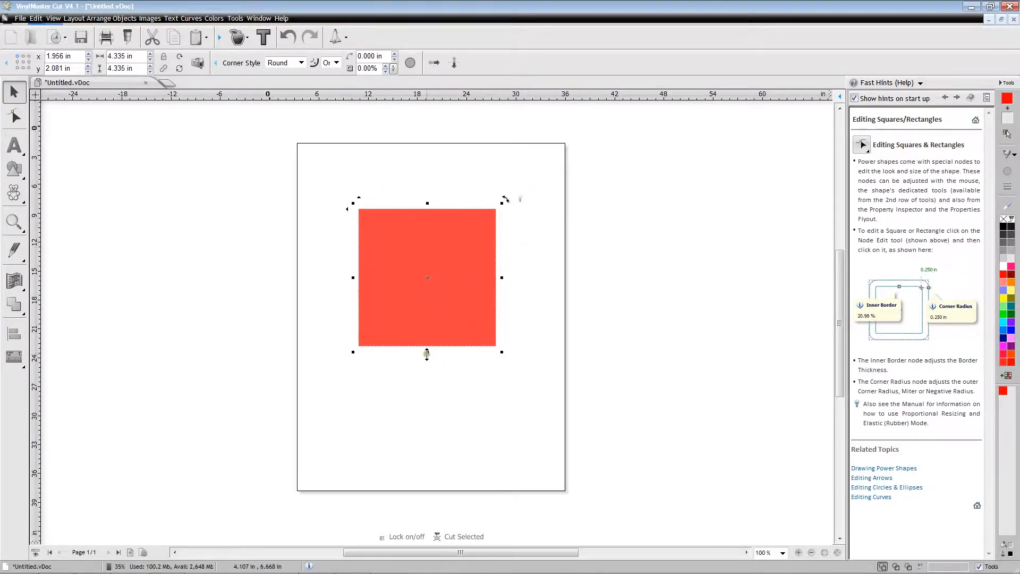
drag(426, 355, 438, 291)
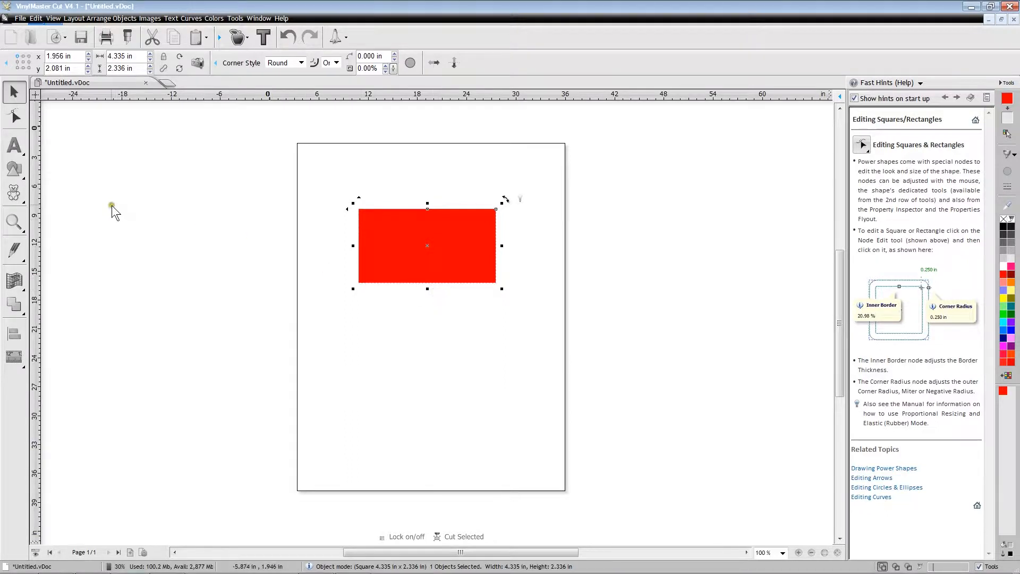
Step: Draw a circle about 2.67 in across overlapping the red rectangle's lower edge and fill it cyan
click(16, 180)
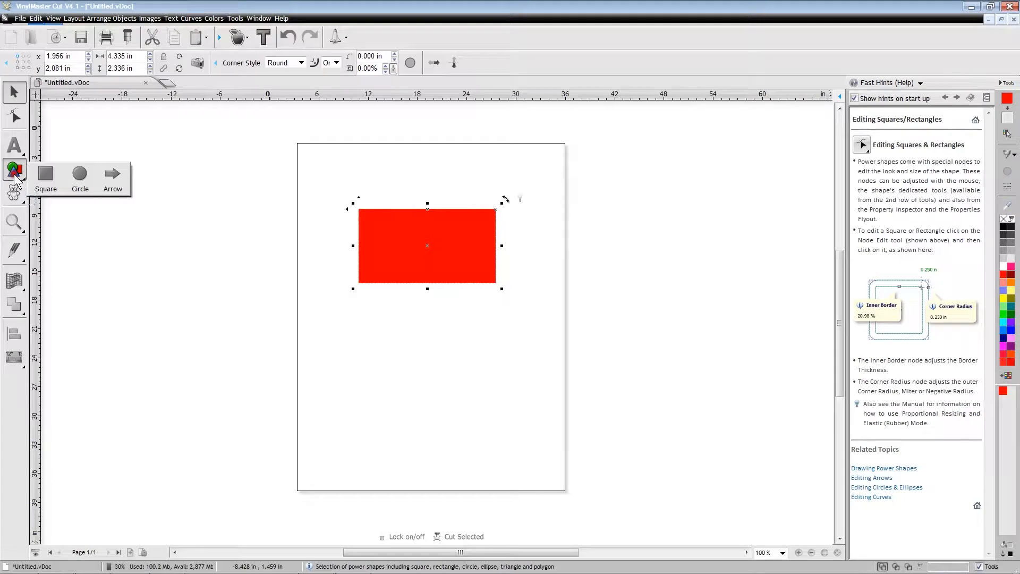
click(79, 179)
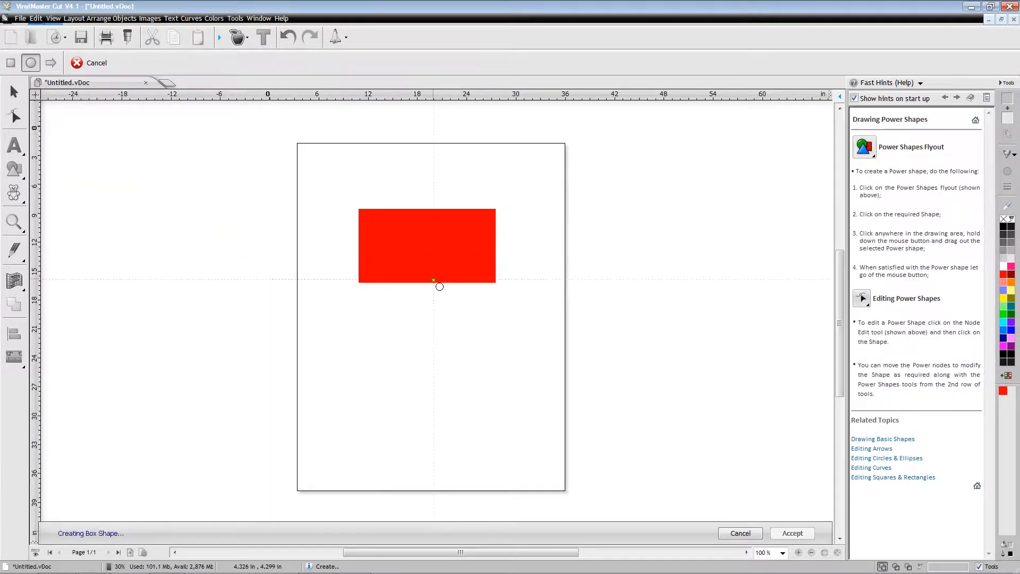
drag(414, 273, 447, 312)
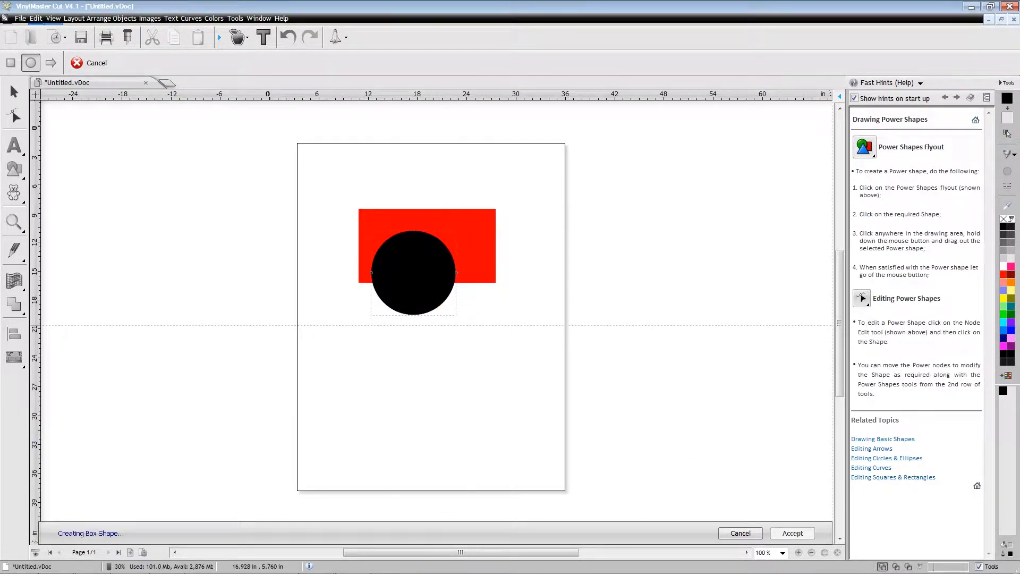
click(1005, 326)
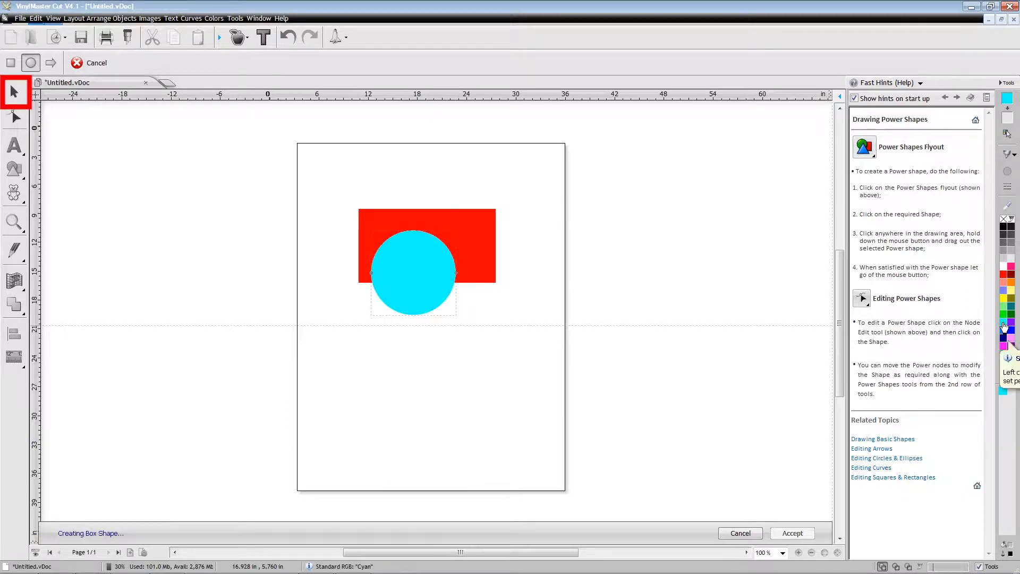
Step: Send the cyan circle to the back, behind the red rectangle
click(14, 93)
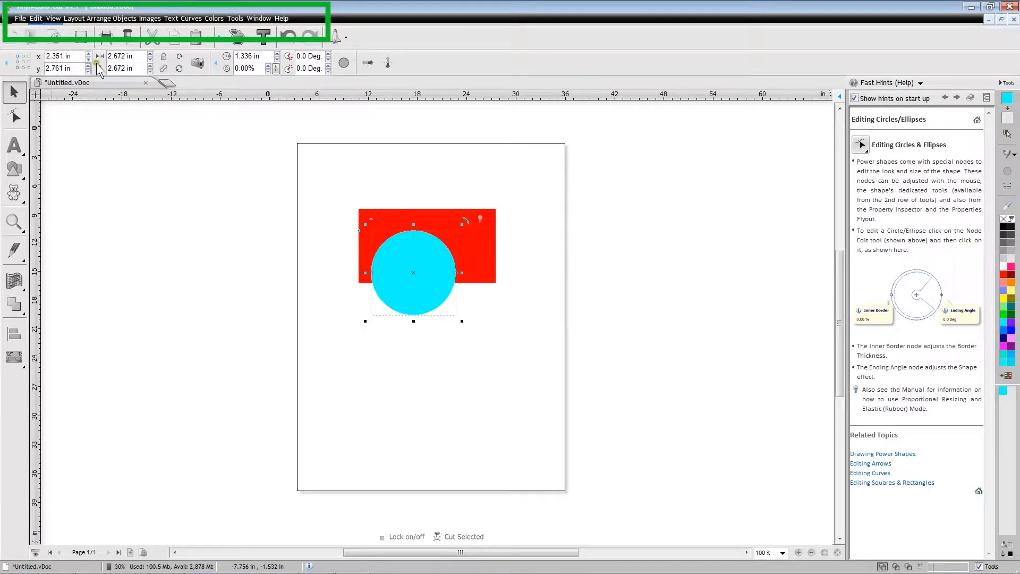
click(105, 19)
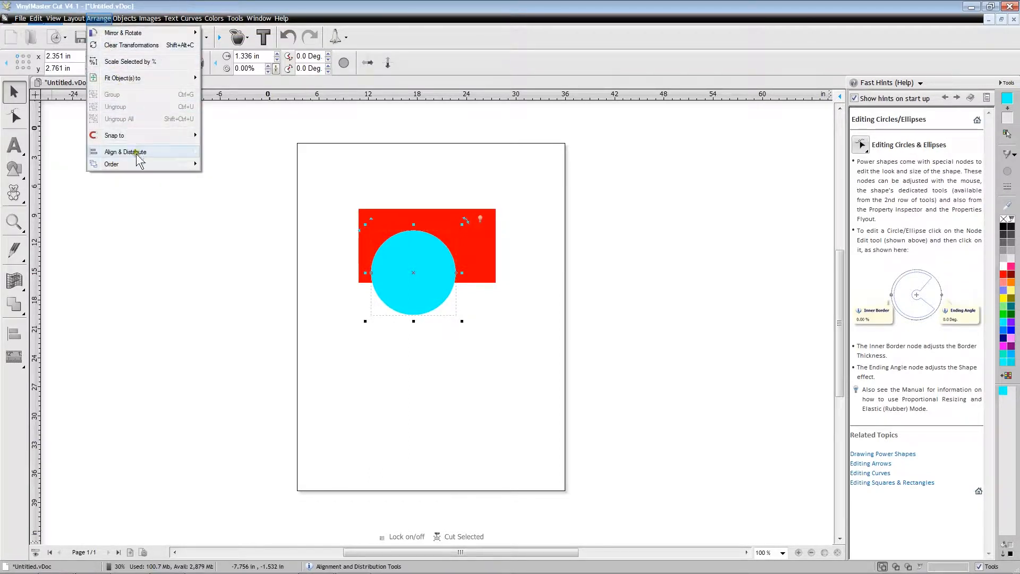
mouse_move(152, 167)
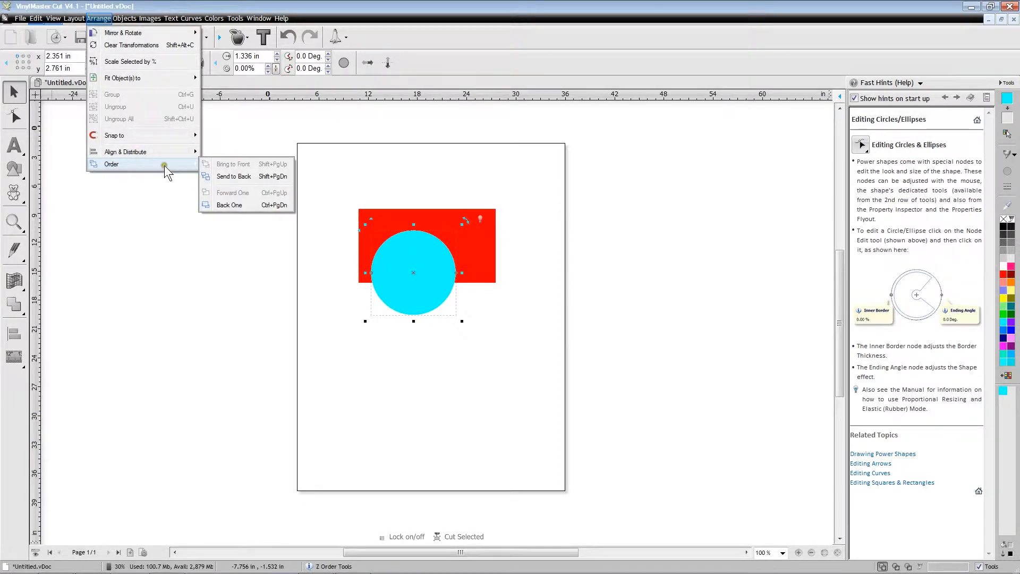
click(253, 181)
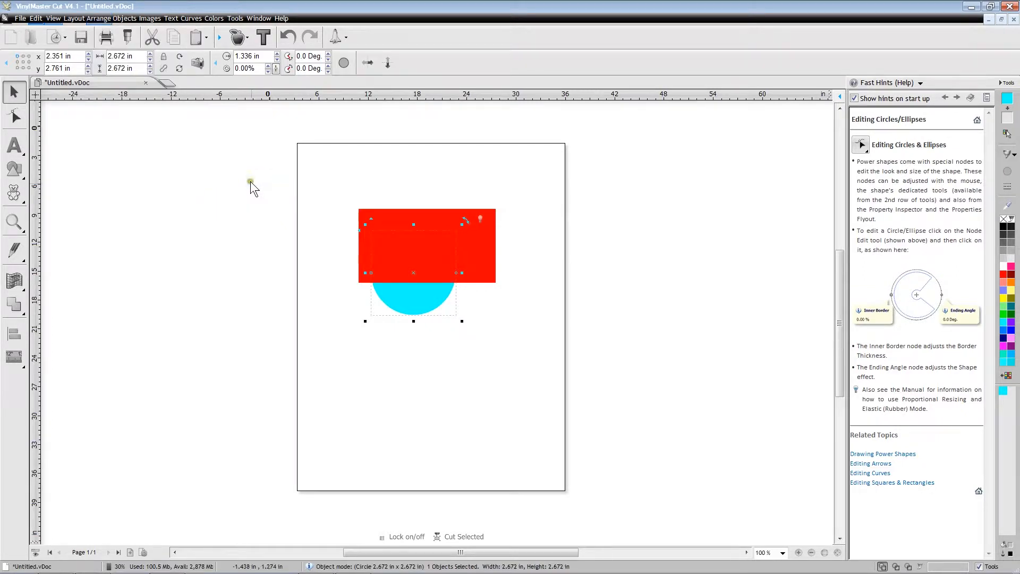
Step: Move the cyan circle to about X 4.60, Y 2.98 in, and the red rectangle straight down to about Y 4.18 in
click(414, 275)
drag(414, 274, 485, 281)
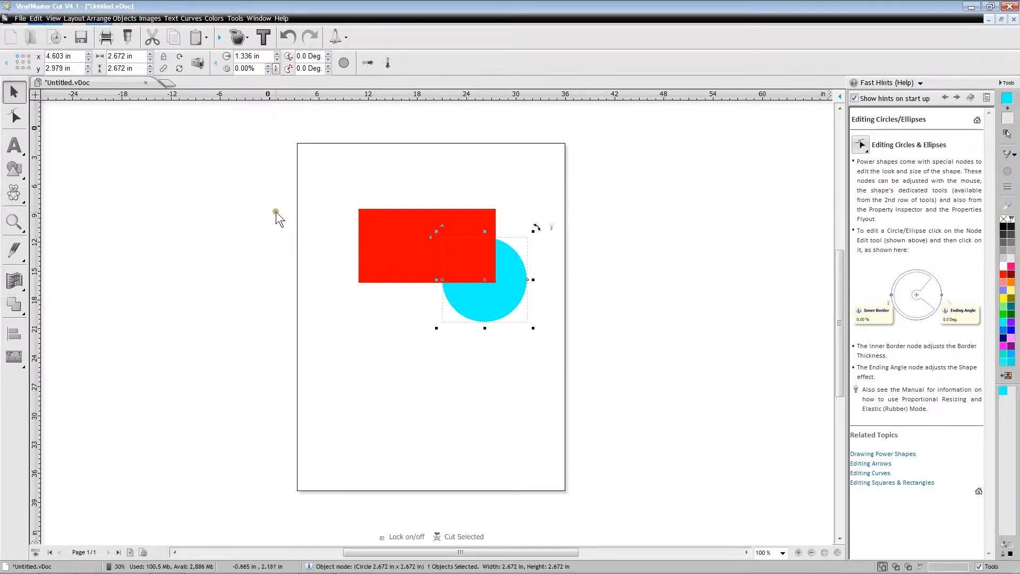
click(407, 241)
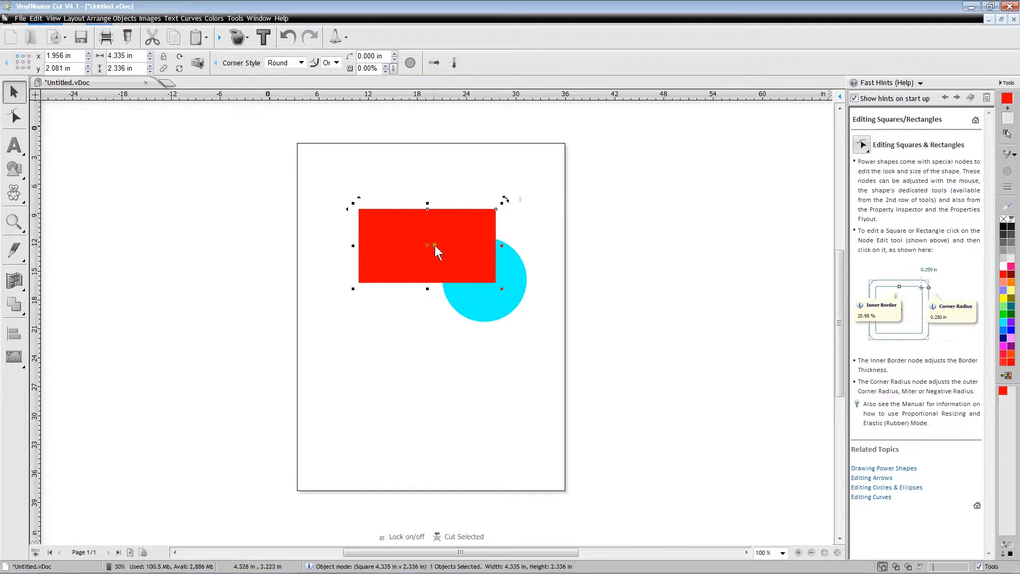
drag(422, 243, 423, 310)
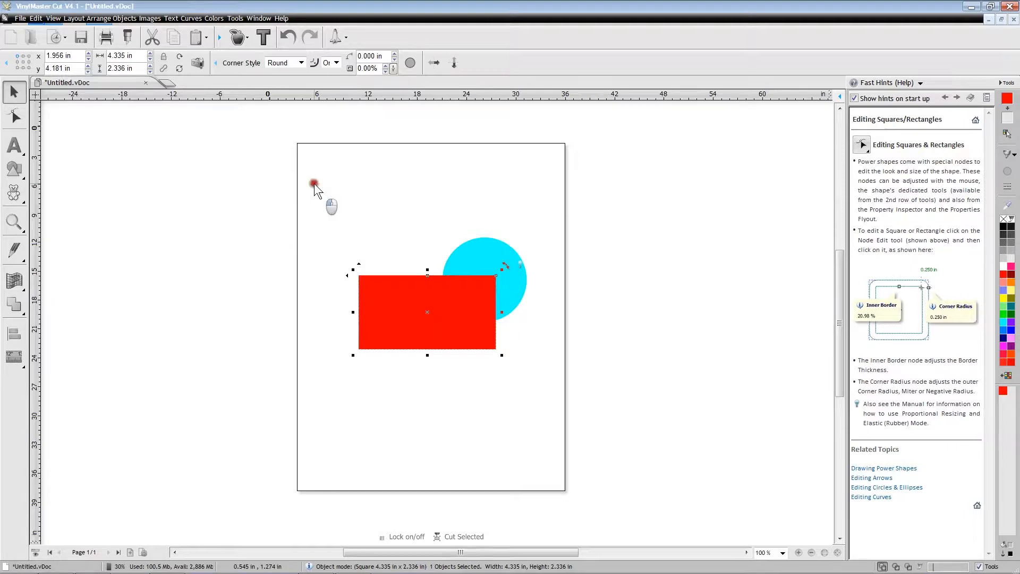
Step: Select both the red rectangle and the cyan circle and group them
drag(314, 184, 540, 393)
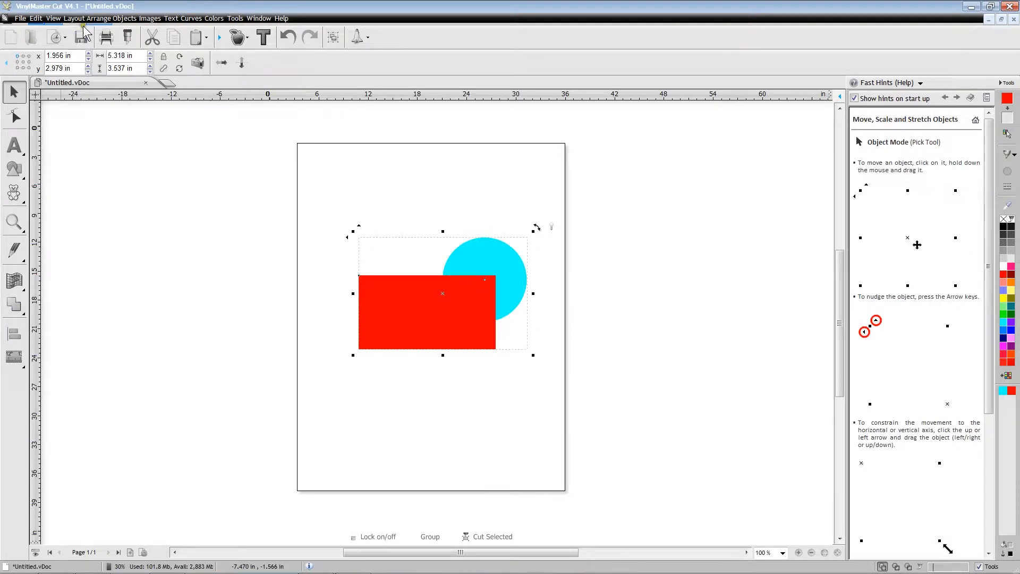
click(118, 19)
mouse_move(109, 19)
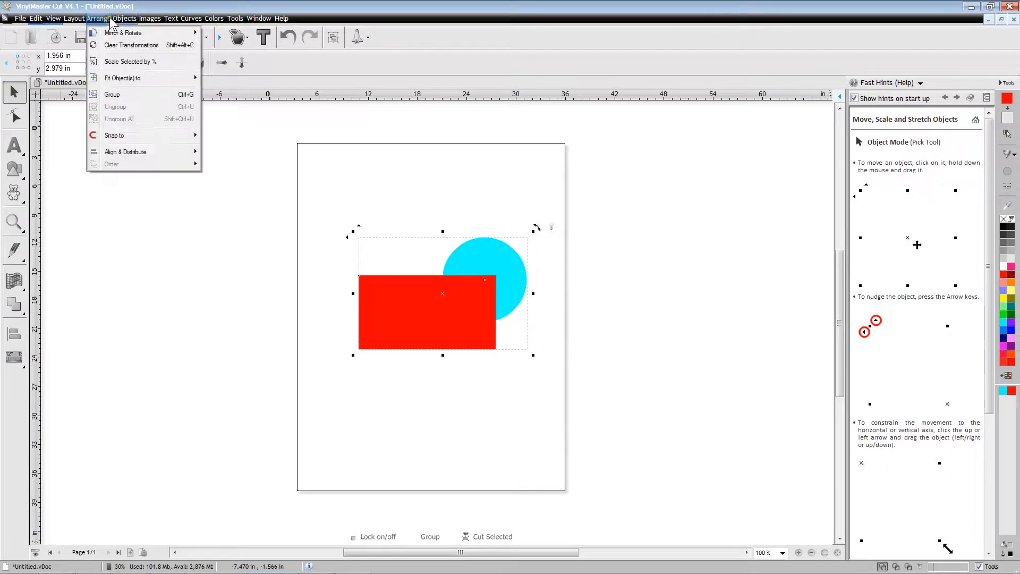
click(150, 95)
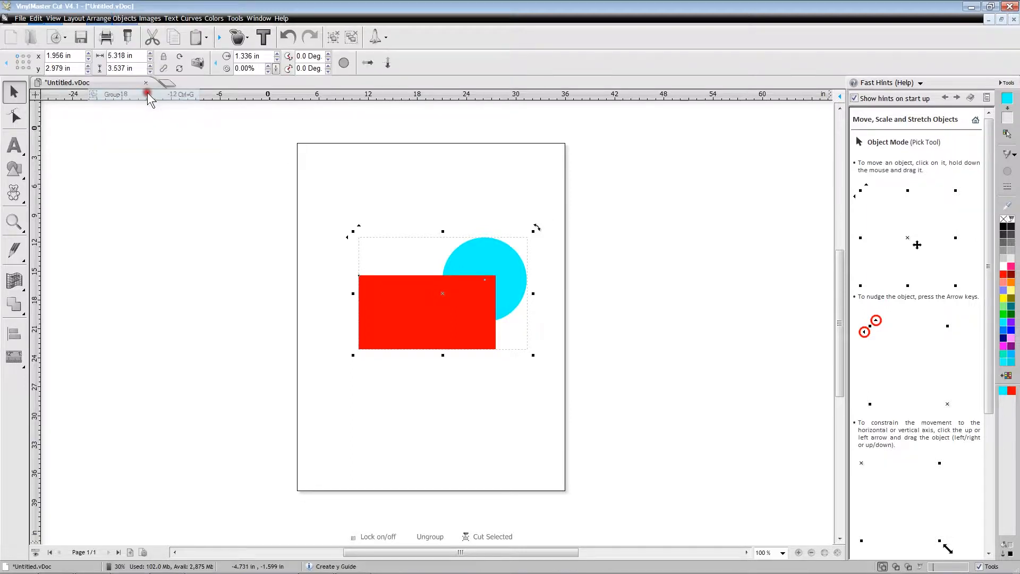
Step: Move the grouped shapes down to about X 1.72, Y 4.04 in and deselect them
click(365, 434)
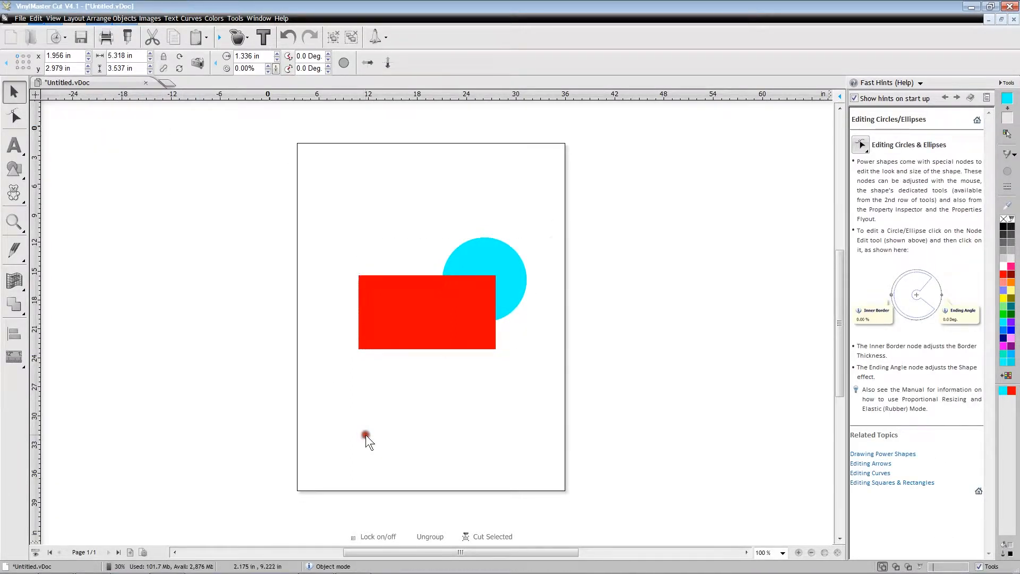
click(471, 260)
drag(458, 276, 436, 324)
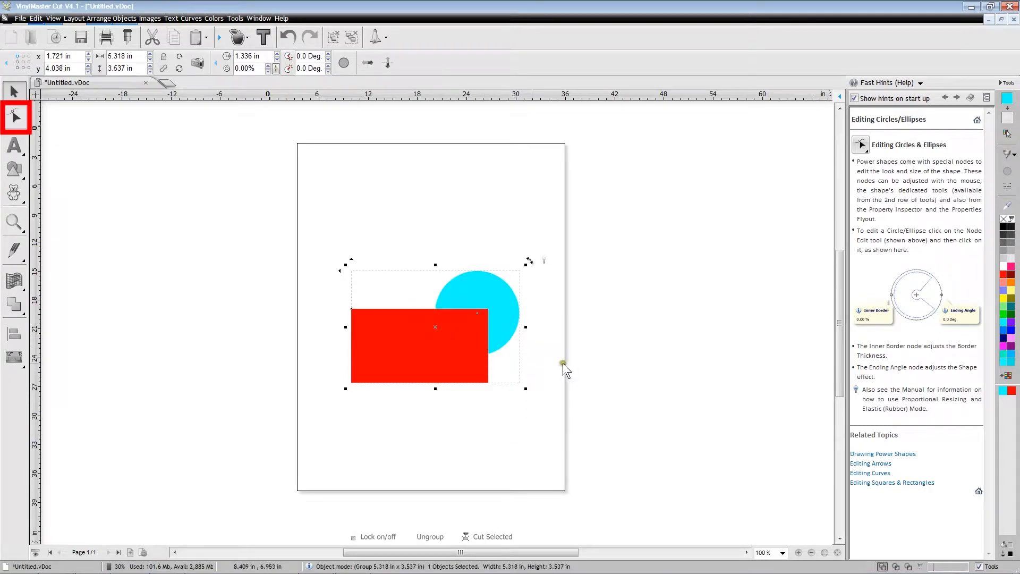
click(620, 372)
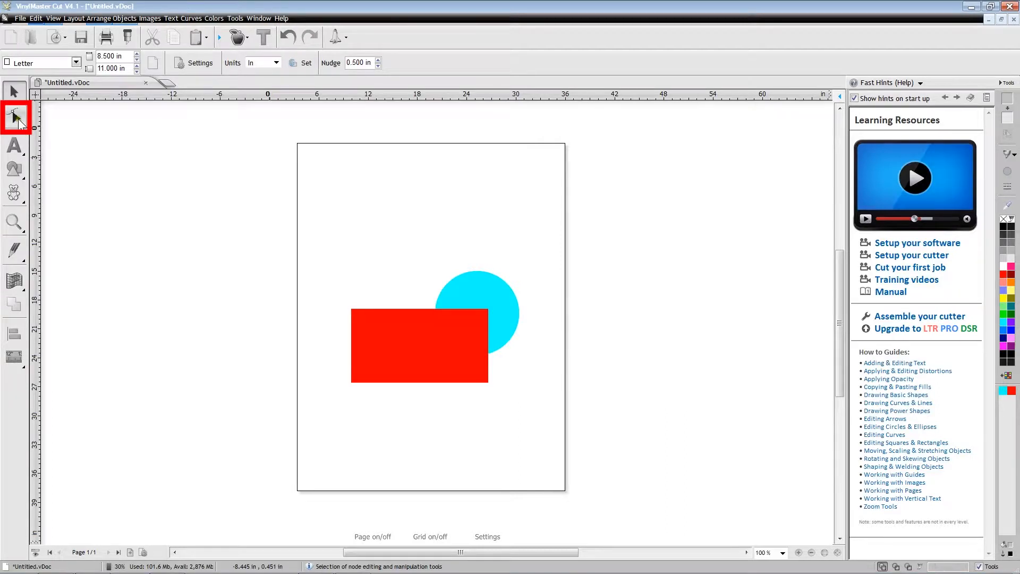
Step: Node-edit the red rectangle to a corner radius of about 0.6 in and an inner border of about 40%
click(18, 119)
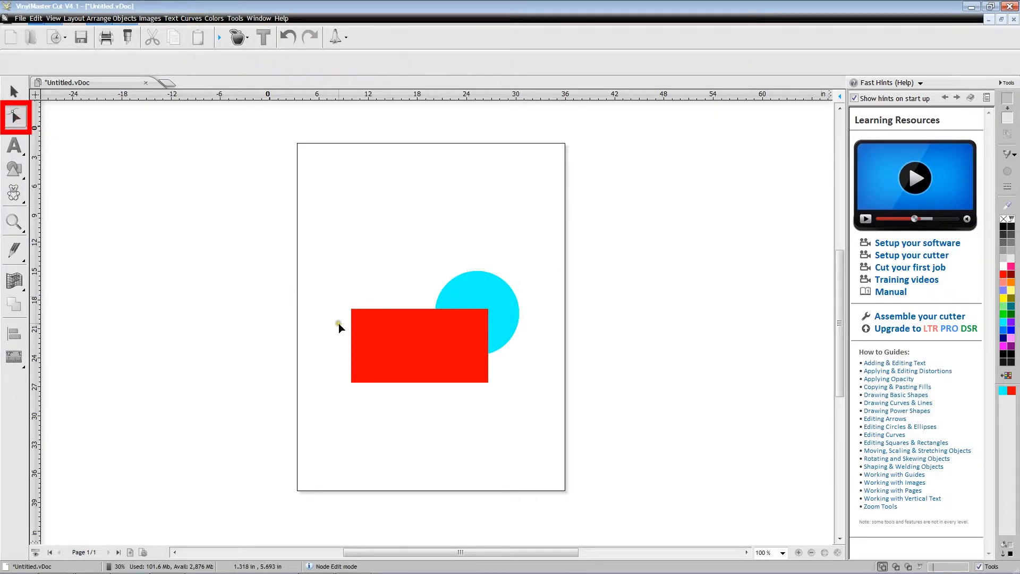
click(352, 356)
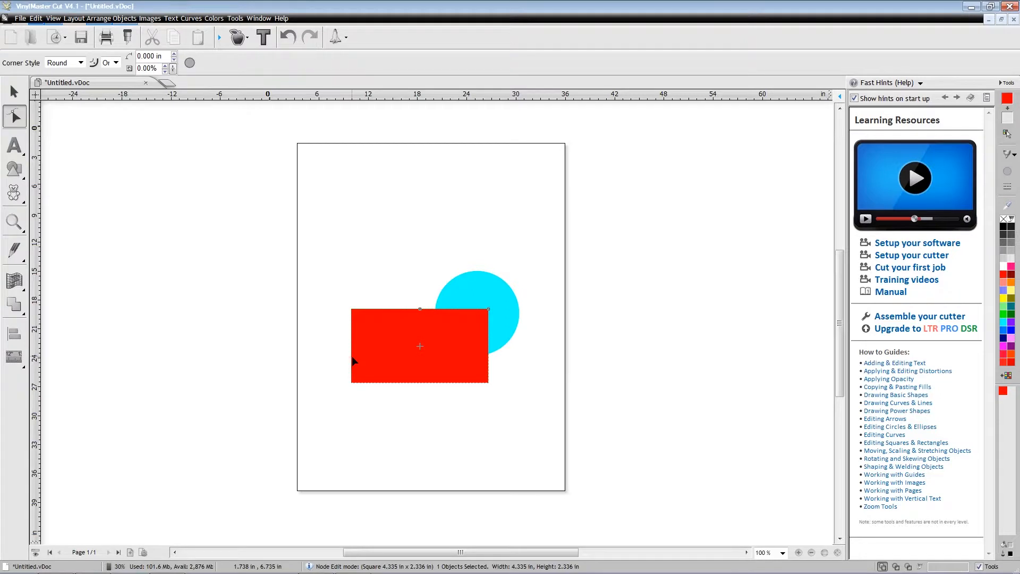
scroll(351, 356, up, 1)
scroll(387, 342, up, 5)
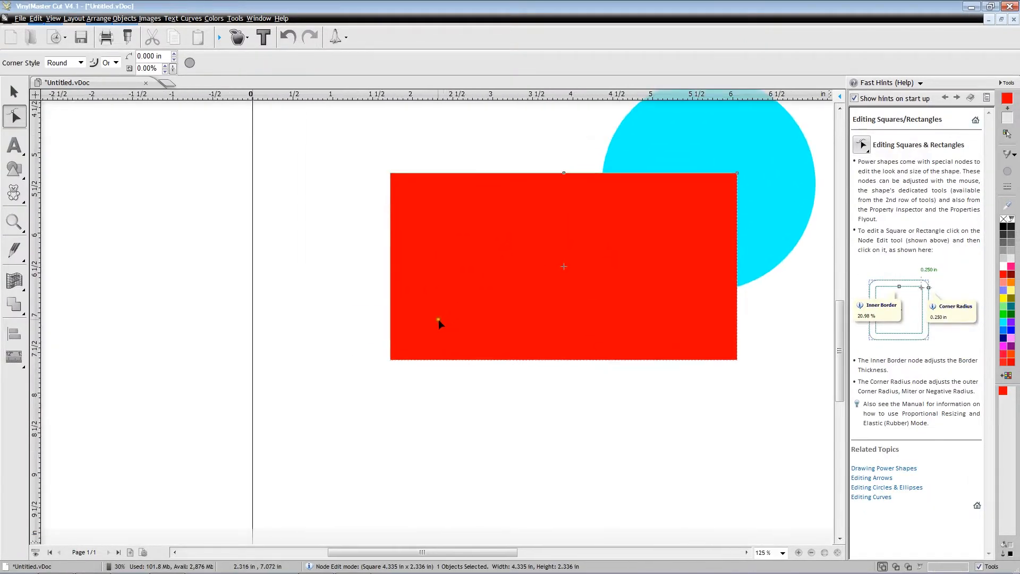
scroll(396, 347, up, 7)
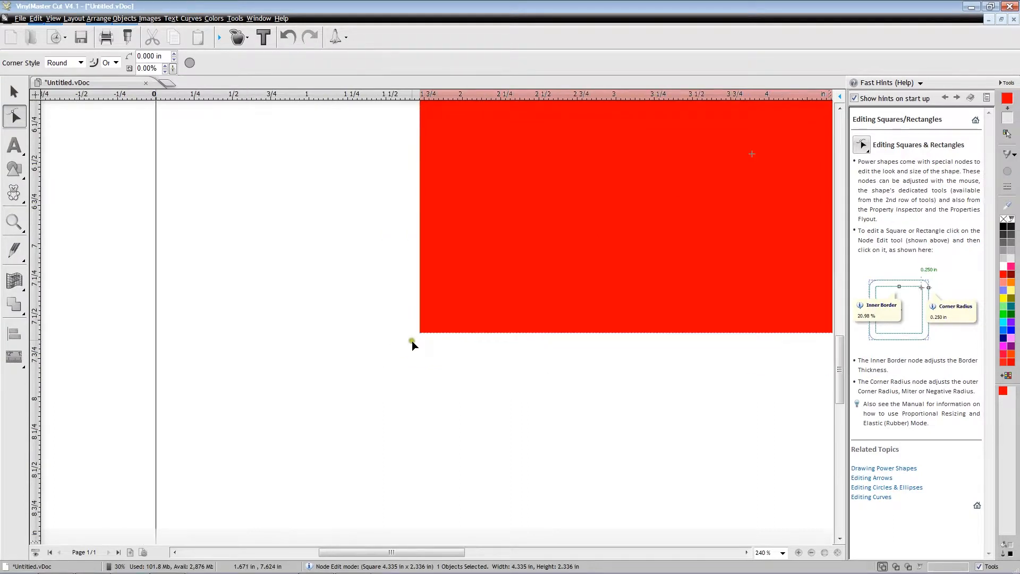
scroll(440, 307, down, 9)
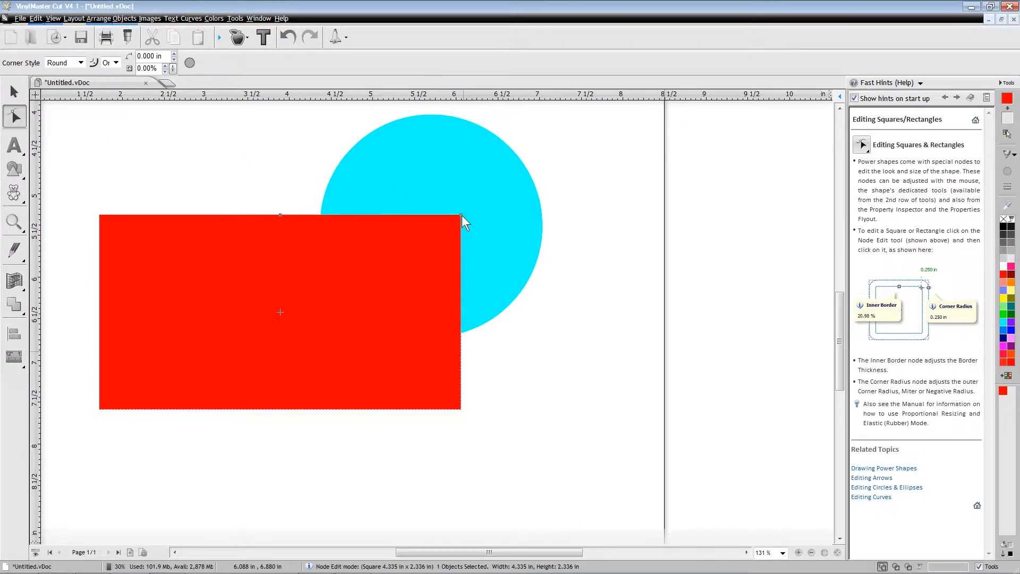
drag(461, 216, 460, 268)
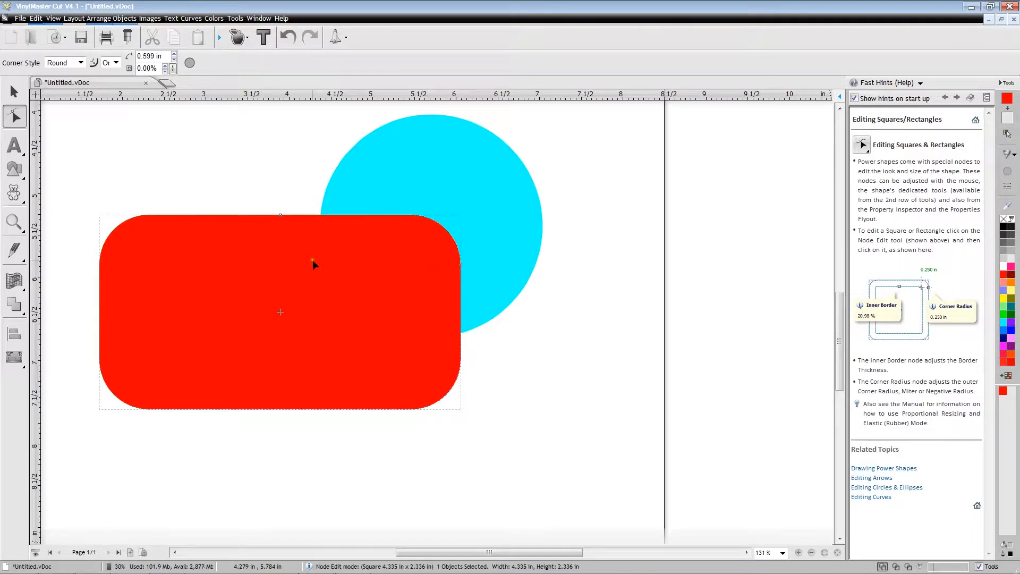
drag(279, 216, 281, 253)
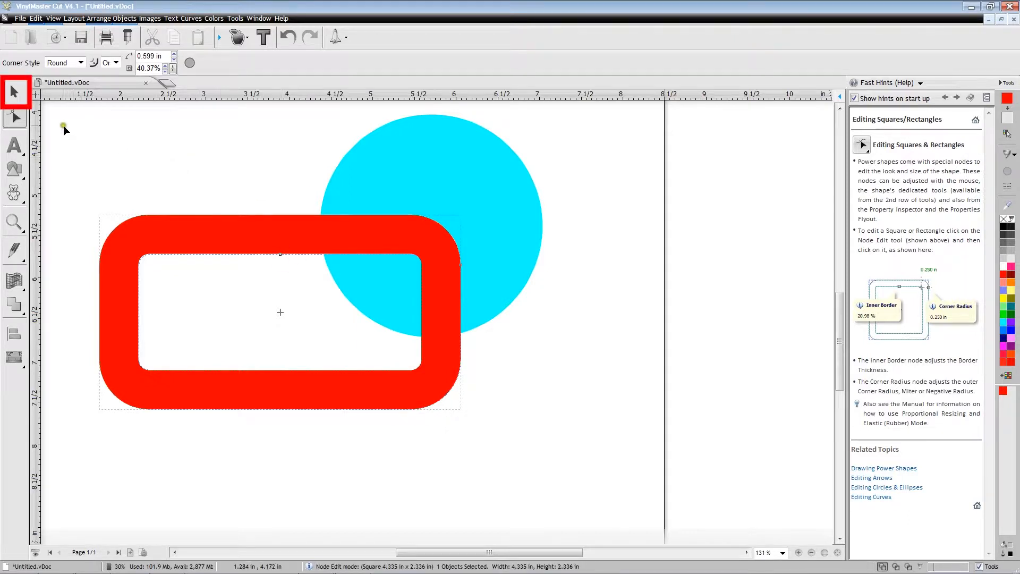
Step: Rotate the hollow red rectangle 90 degrees clockwise so that it stands upright
click(16, 93)
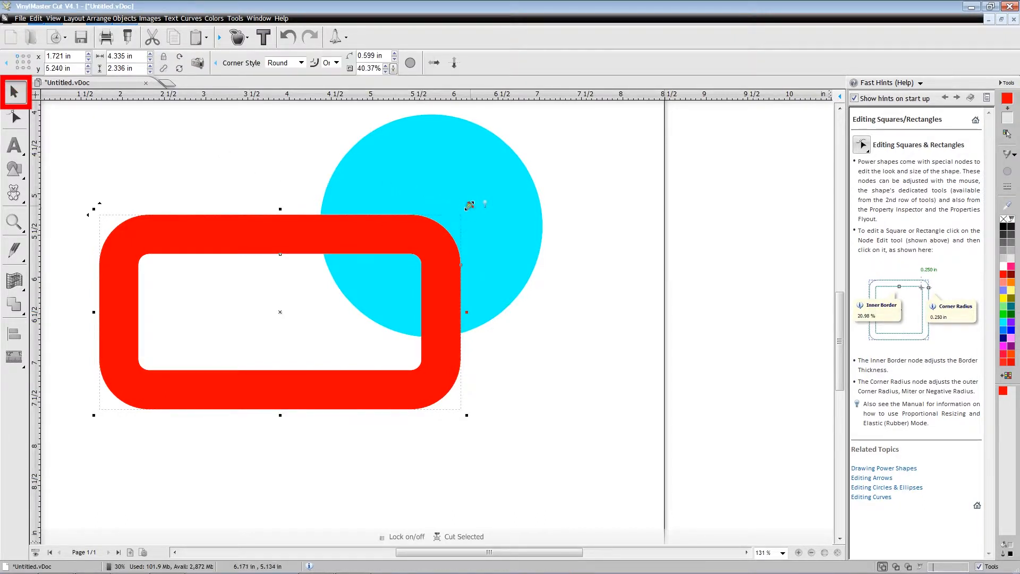
drag(470, 204, 384, 488)
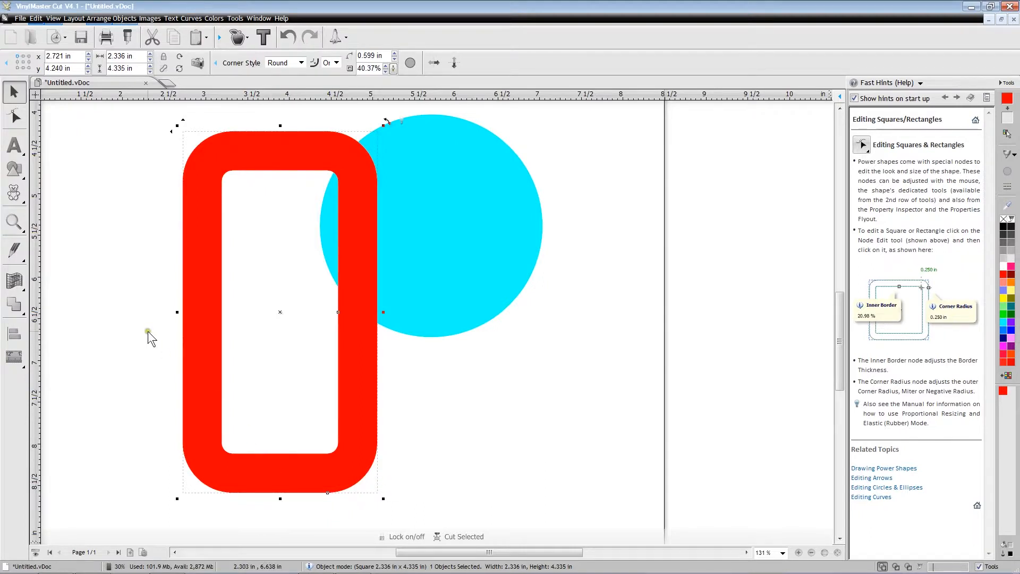
Step: Draw an arrow power shape about 2.46 by 1.76 in across the rectangle and circle, and fill it with Light Violet
click(16, 170)
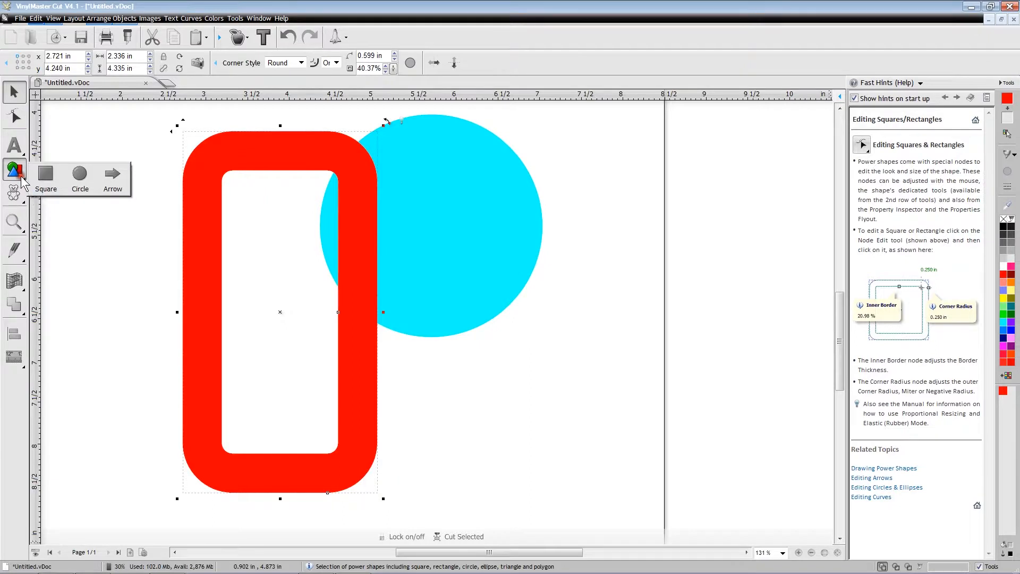
click(113, 180)
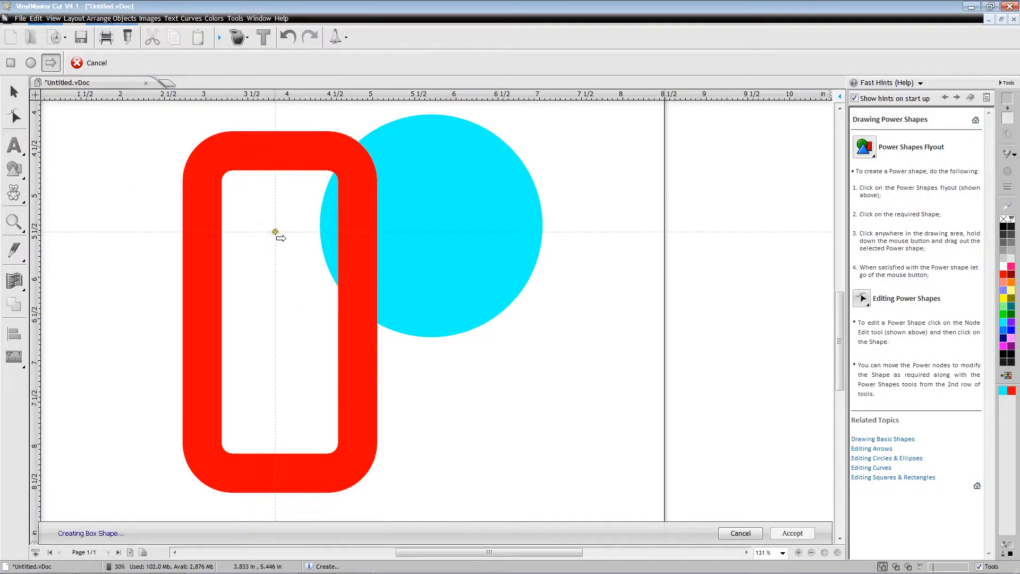
drag(273, 232, 478, 378)
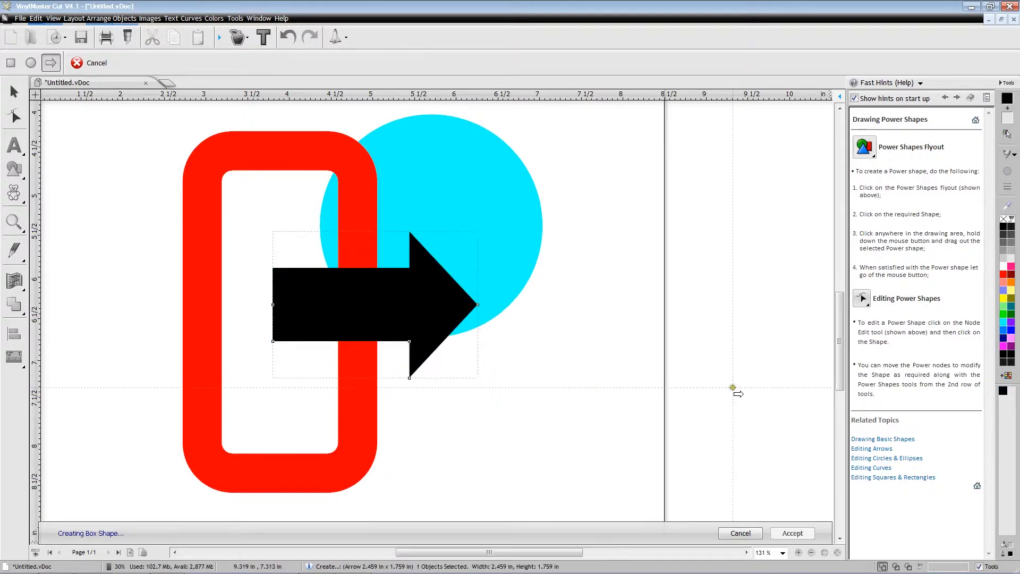
click(1012, 324)
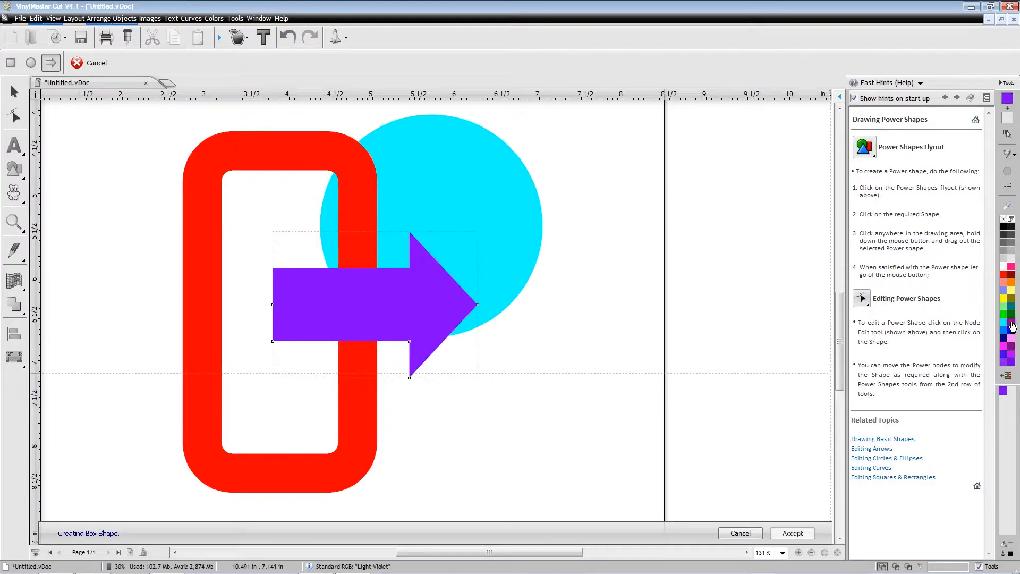
Step: Node-edit the violet arrow to a tip height of about 0.29 in and a stem width of about 1.8 in
click(16, 117)
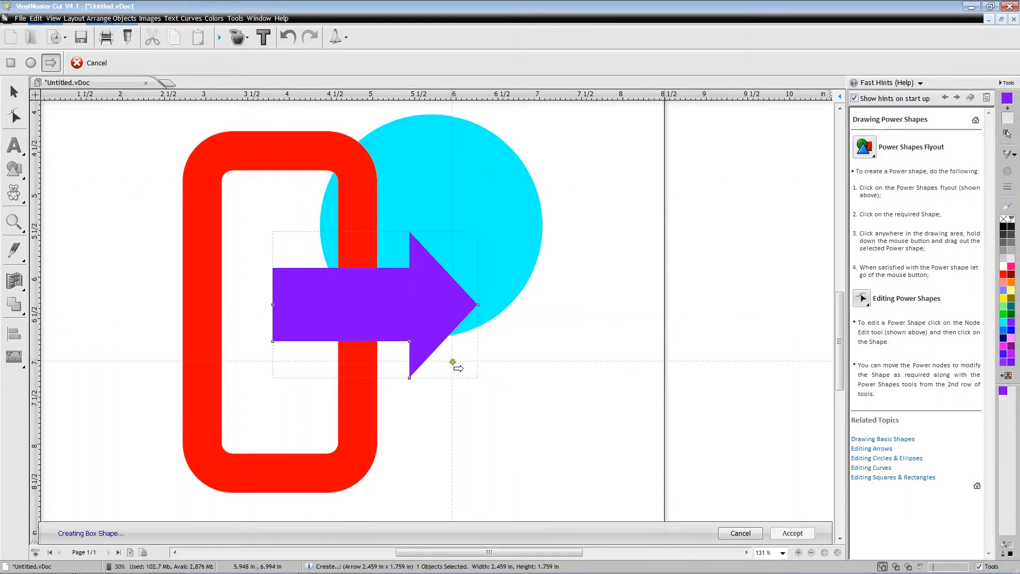
scroll(454, 364, up, 1)
scroll(424, 298, up, 10)
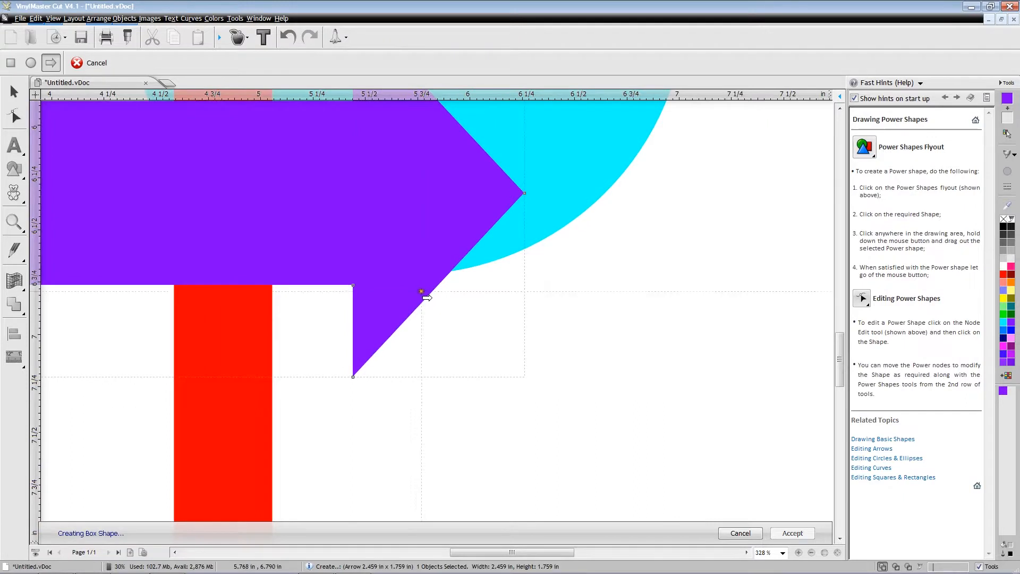
scroll(423, 299, up, 3)
click(327, 440)
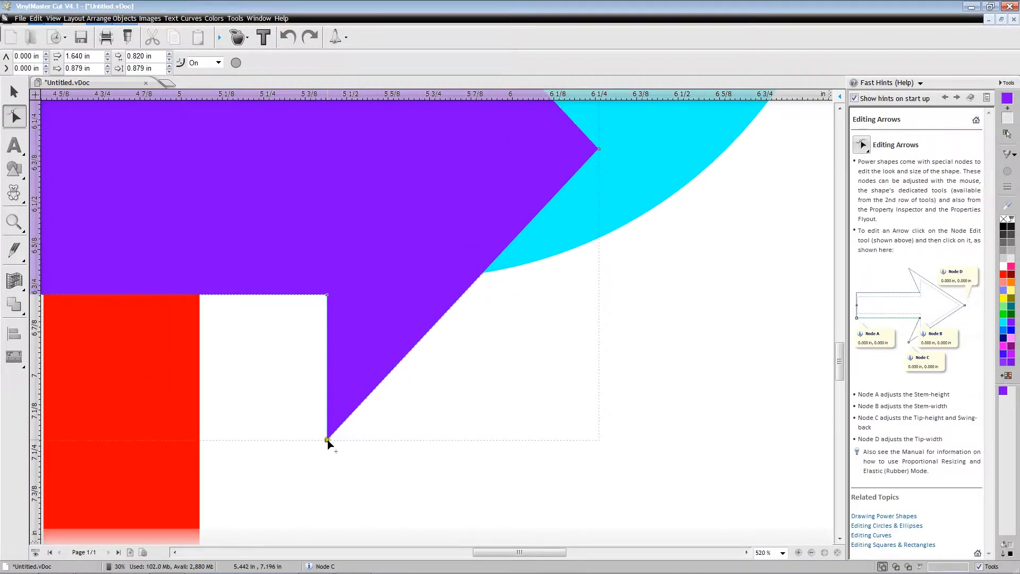
drag(327, 439, 340, 342)
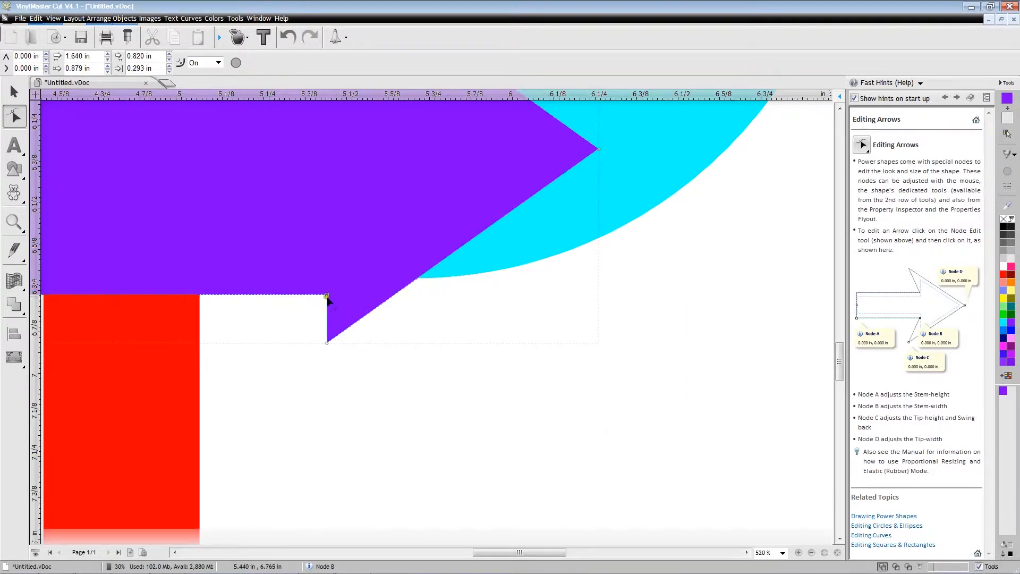
drag(327, 294, 380, 255)
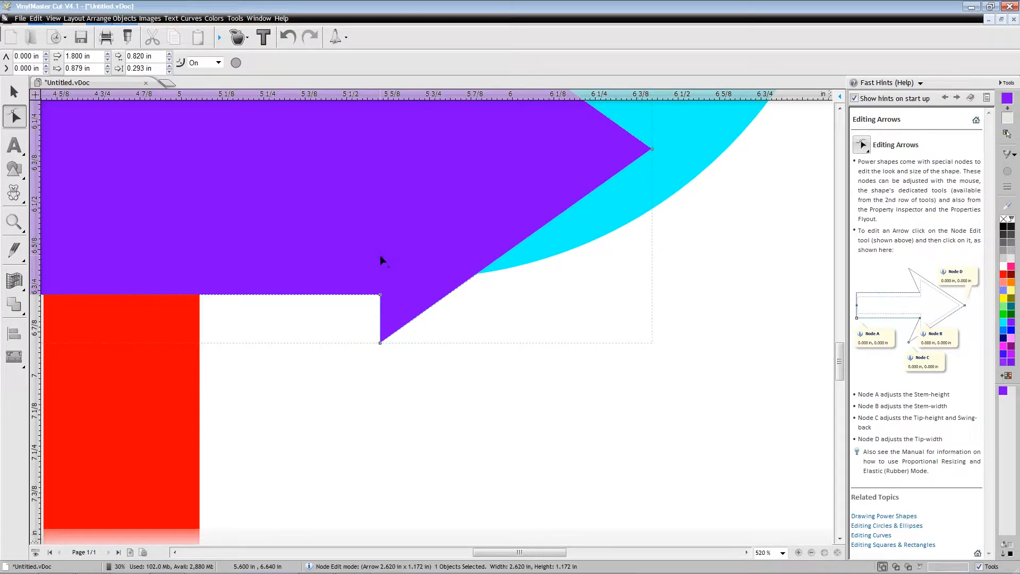
scroll(381, 255, down, 4)
scroll(399, 335, down, 1)
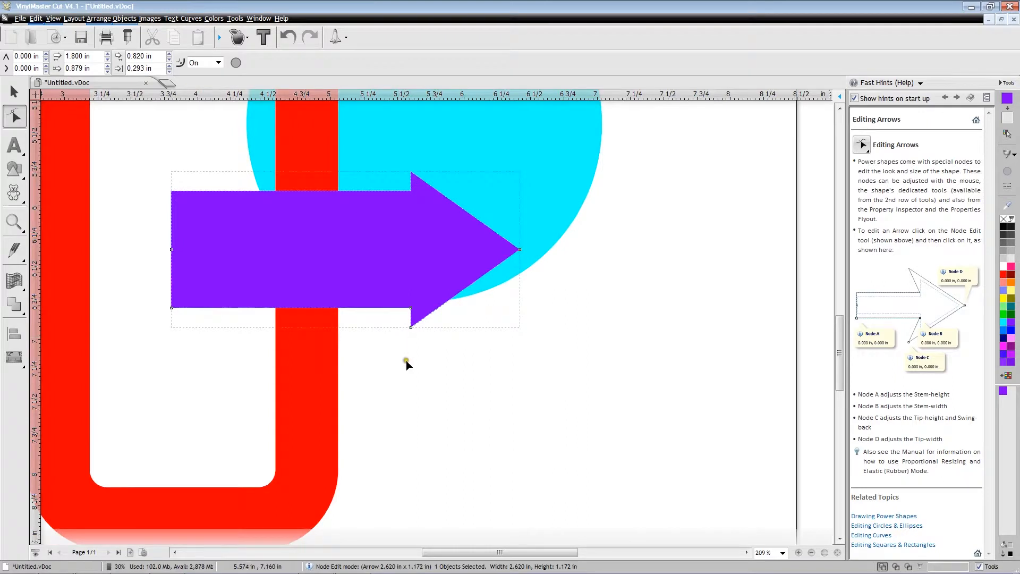
scroll(409, 375, down, 1)
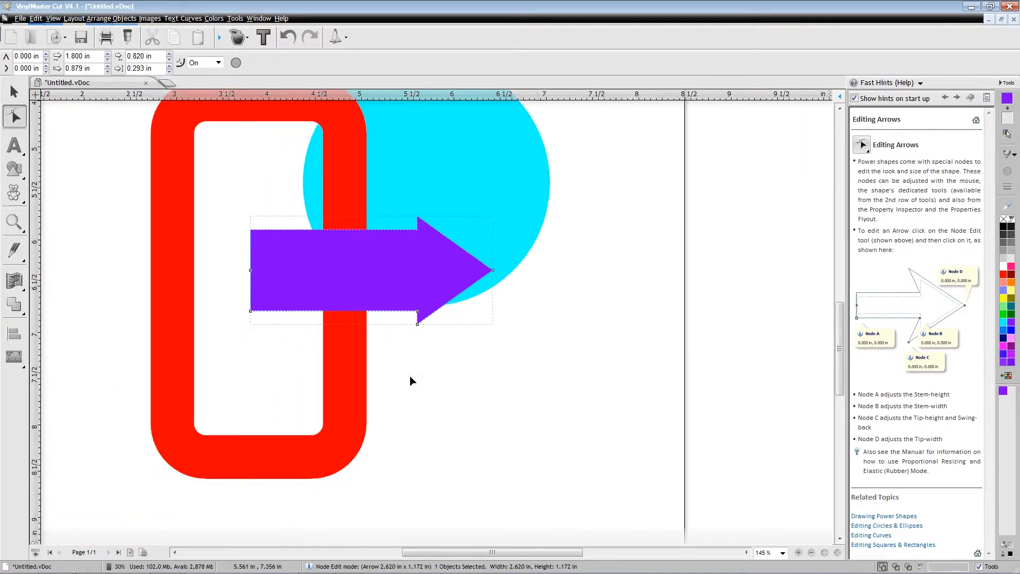
scroll(410, 376, down, 5)
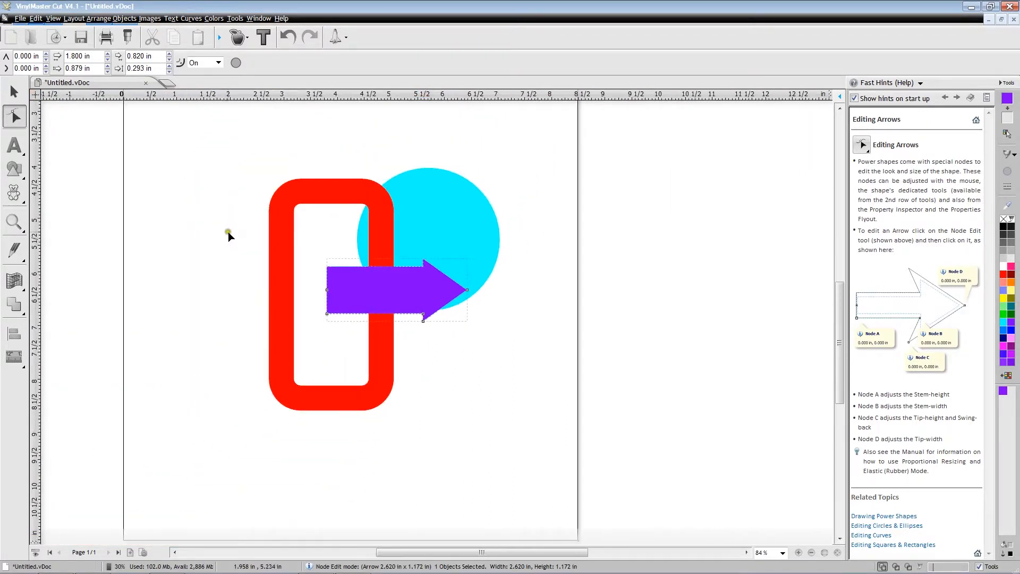
scroll(228, 232, down, 1)
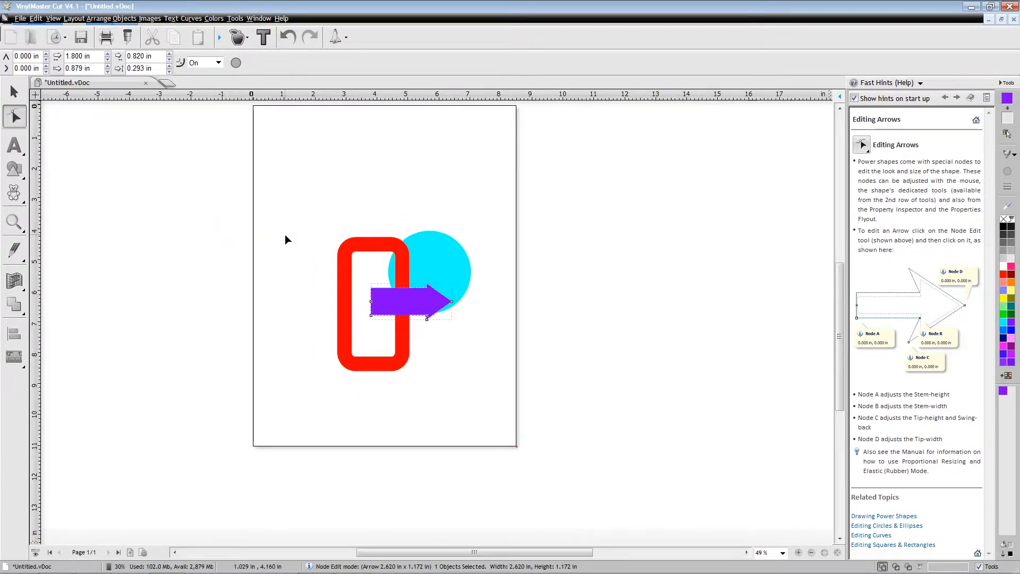
Step: Move the grouped red rectangle and cyan circle to about X 2.04, Y 2.85 in
click(15, 92)
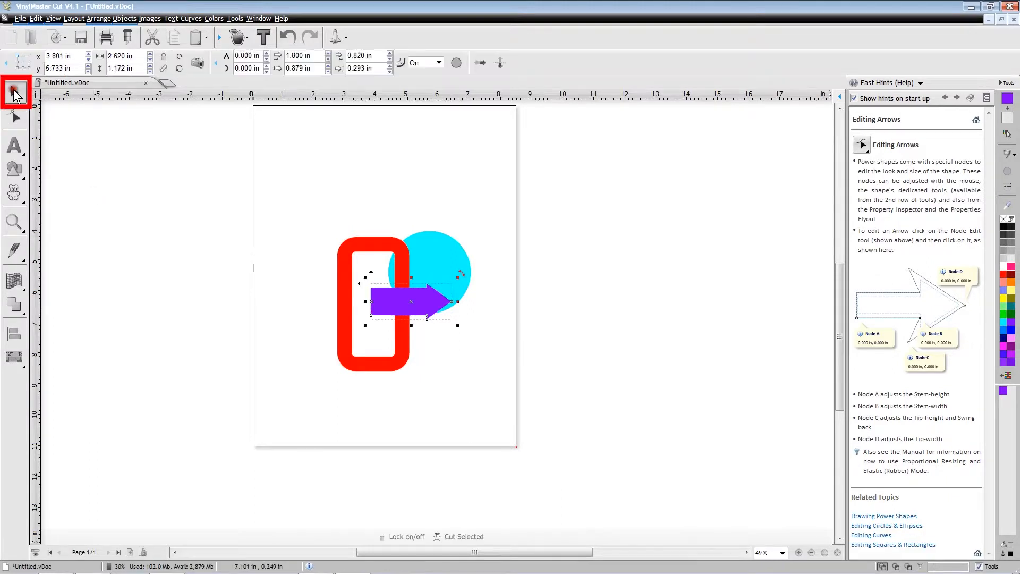
key(ctrl+a)
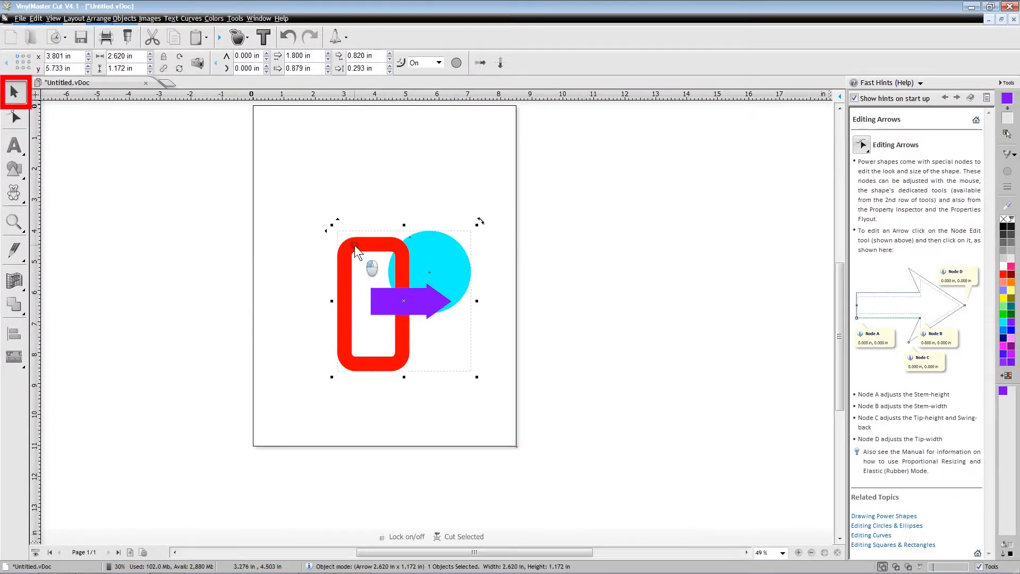
key(ctrl+g)
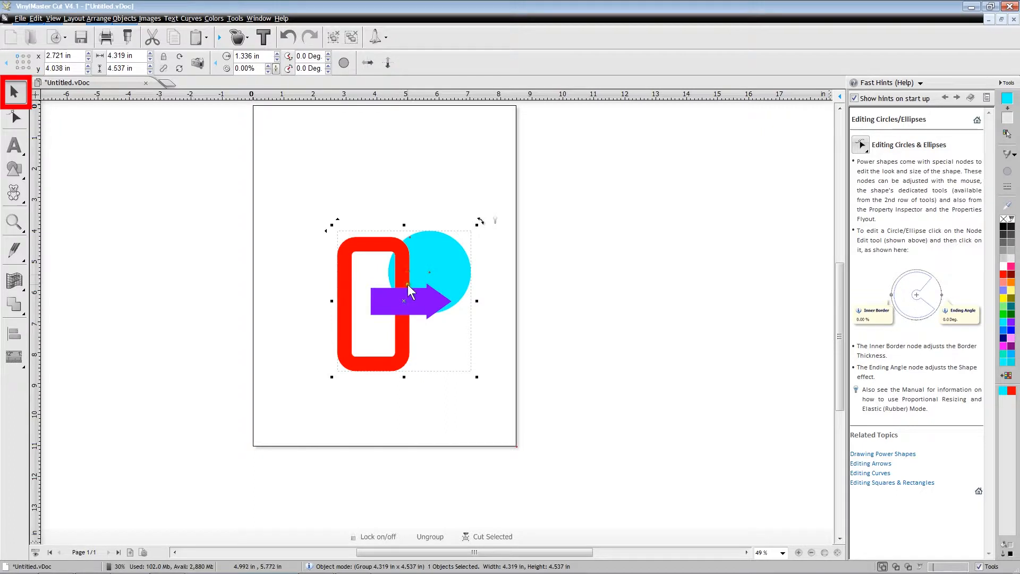
drag(398, 304, 382, 265)
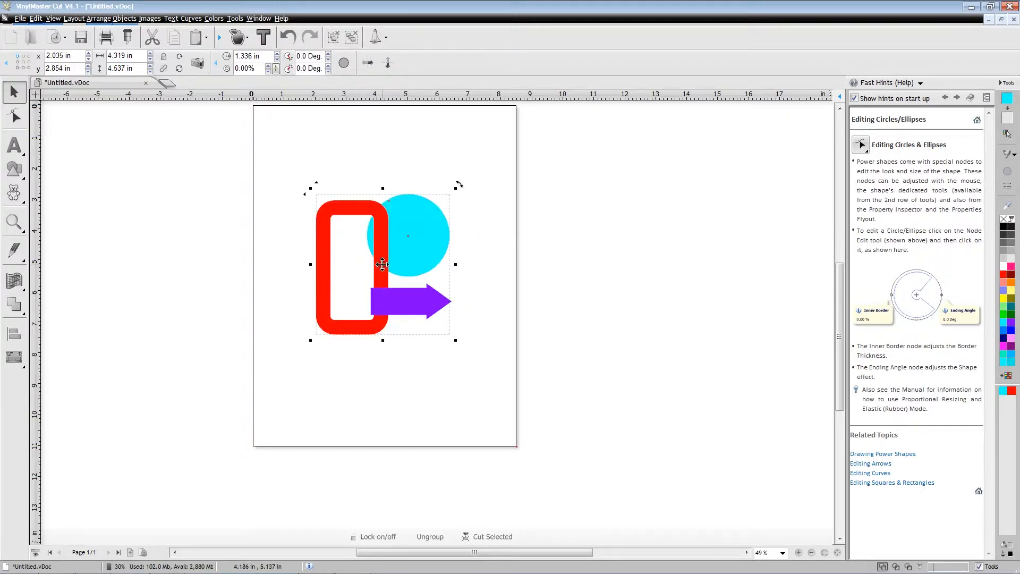
Step: Move the violet arrow to about X 4.8, Y 5.77 in, clear of the other shapes, and deselect it
click(407, 305)
drag(407, 308, 440, 301)
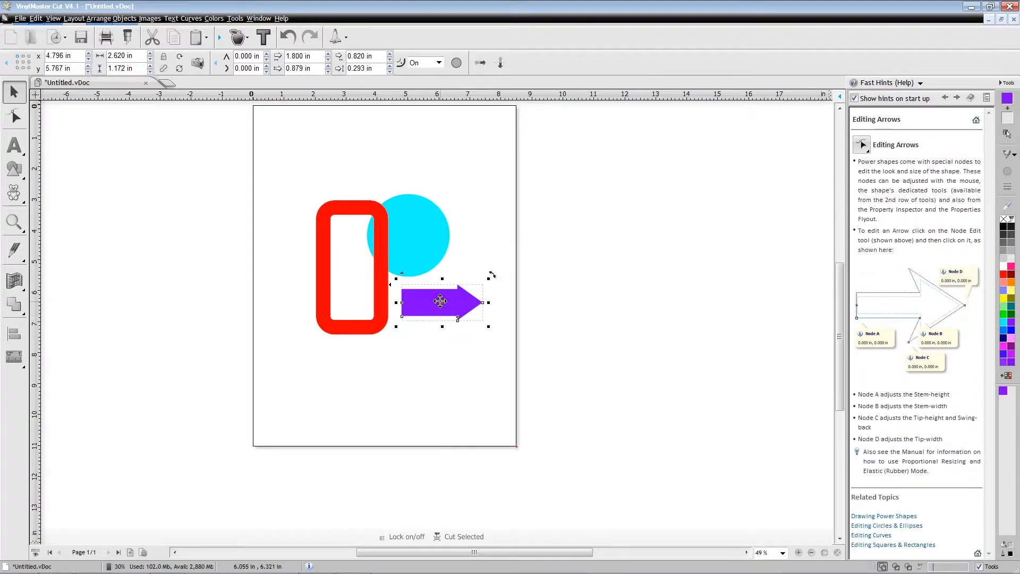
click(450, 348)
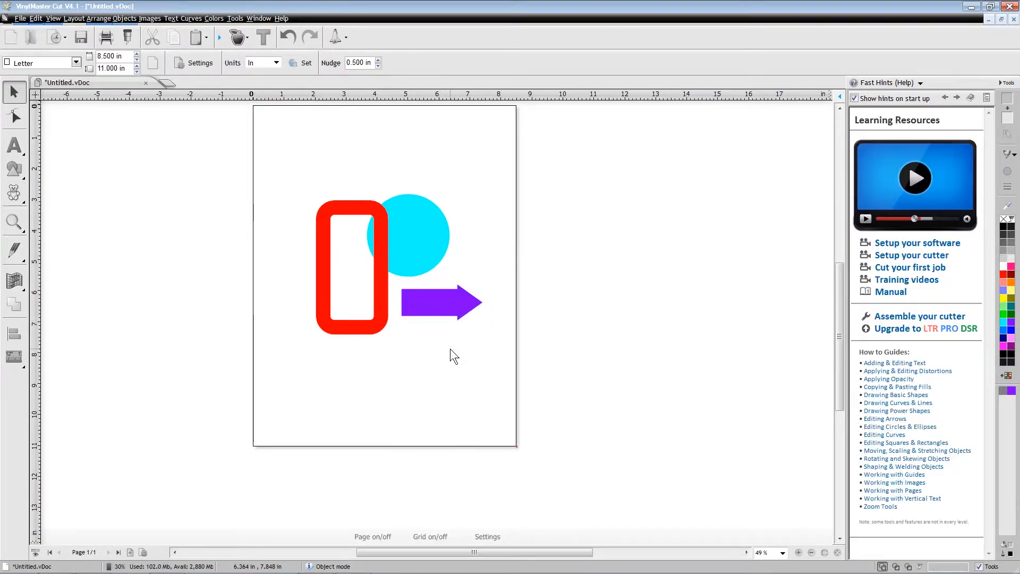
Step: Add the text "Hello" above the shapes and enlarge it to about 4.98 by 1.67 in
click(12, 149)
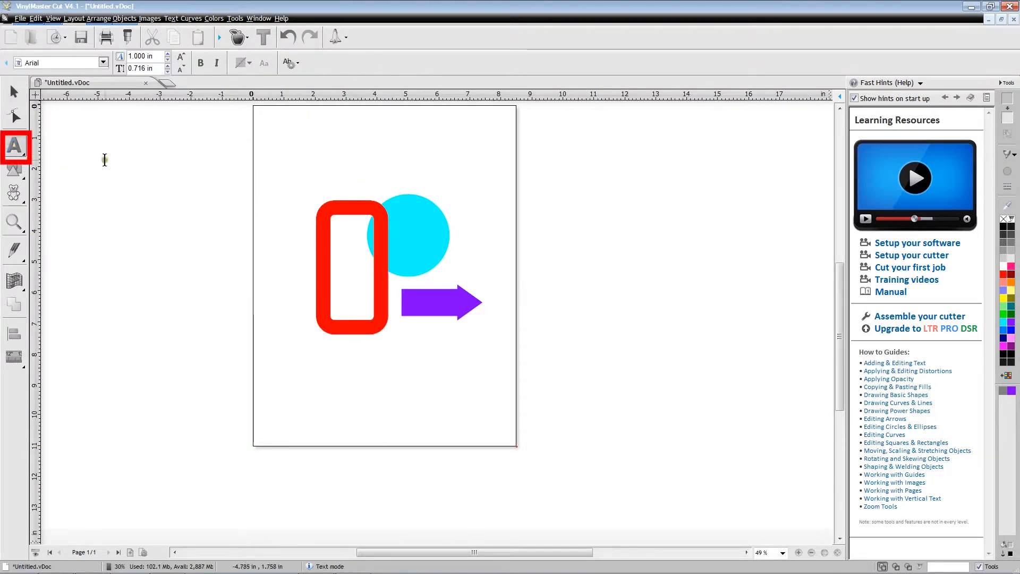
click(320, 152)
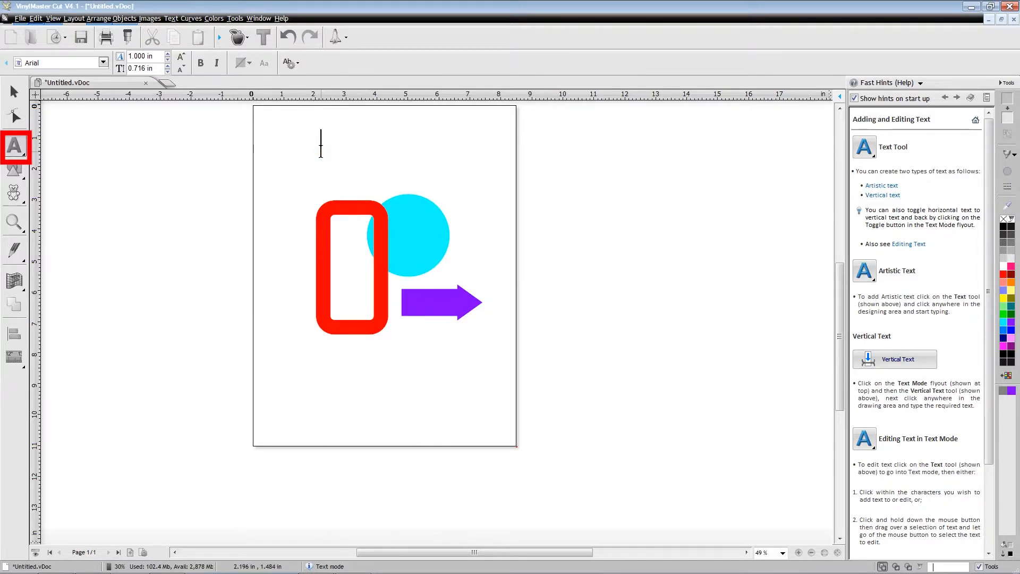
text(Hel)
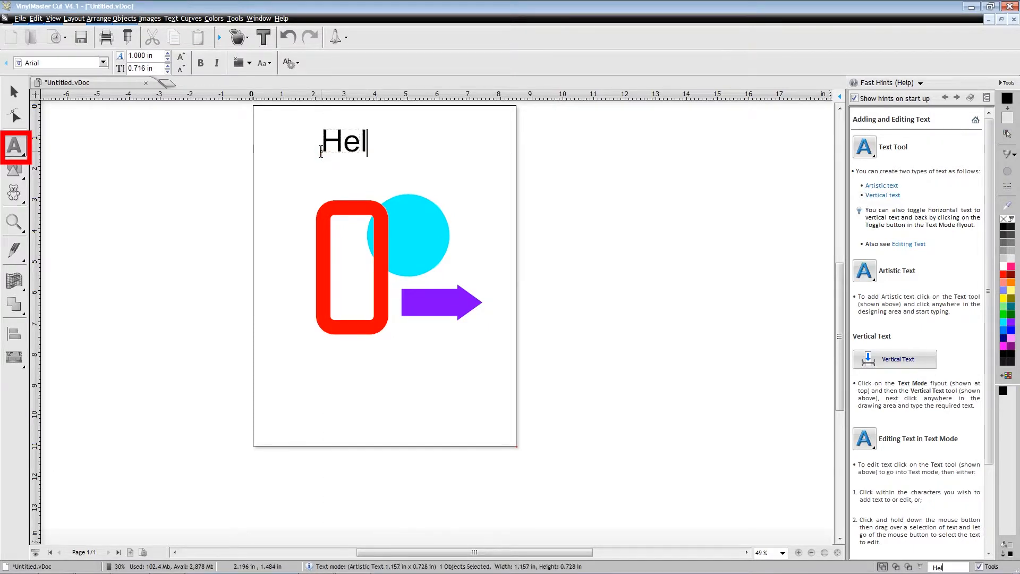
text(lo)
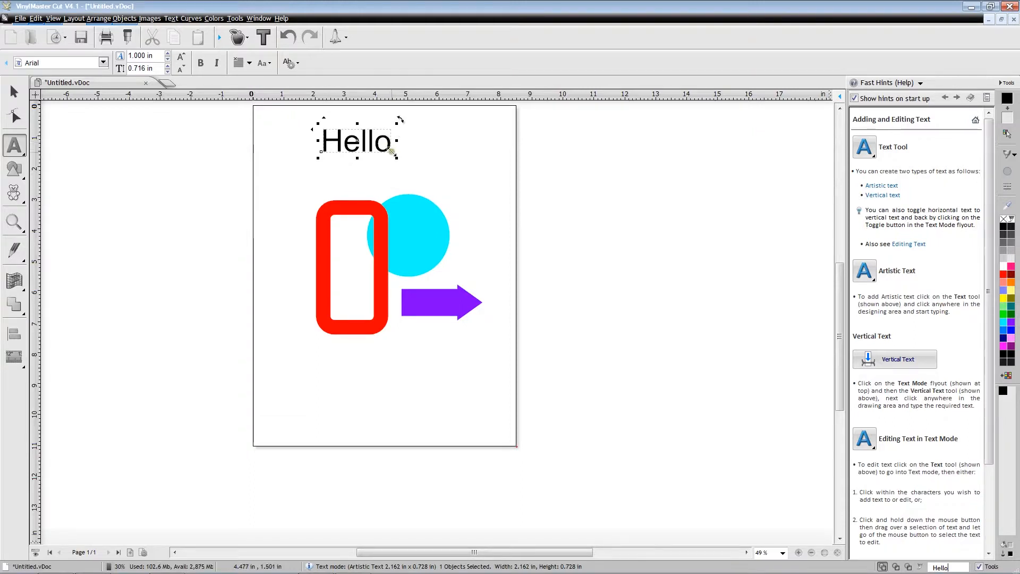
drag(393, 154, 485, 194)
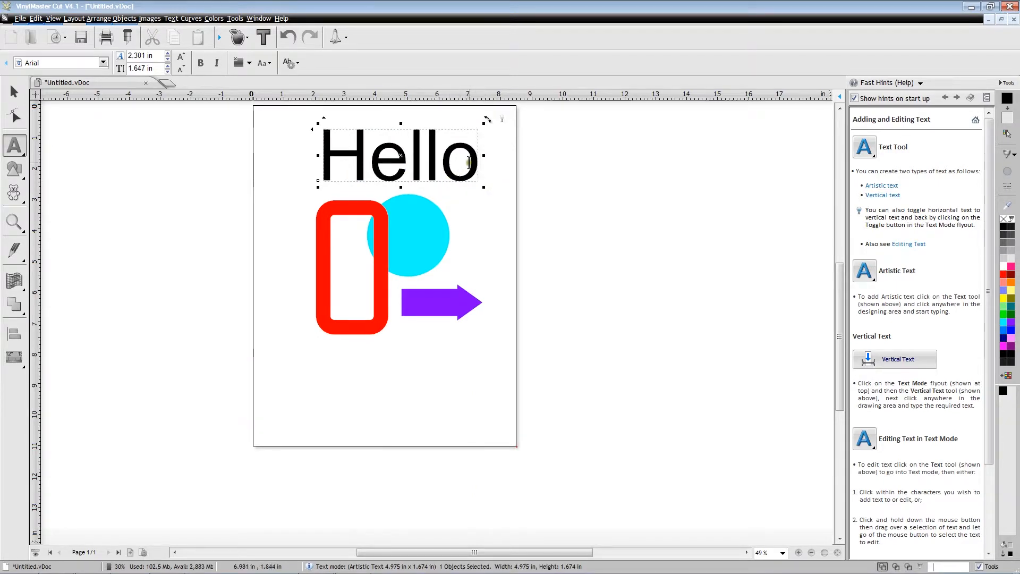
Step: Change the font of the whole "Hello" text to Segoe Script
drag(479, 156, 337, 156)
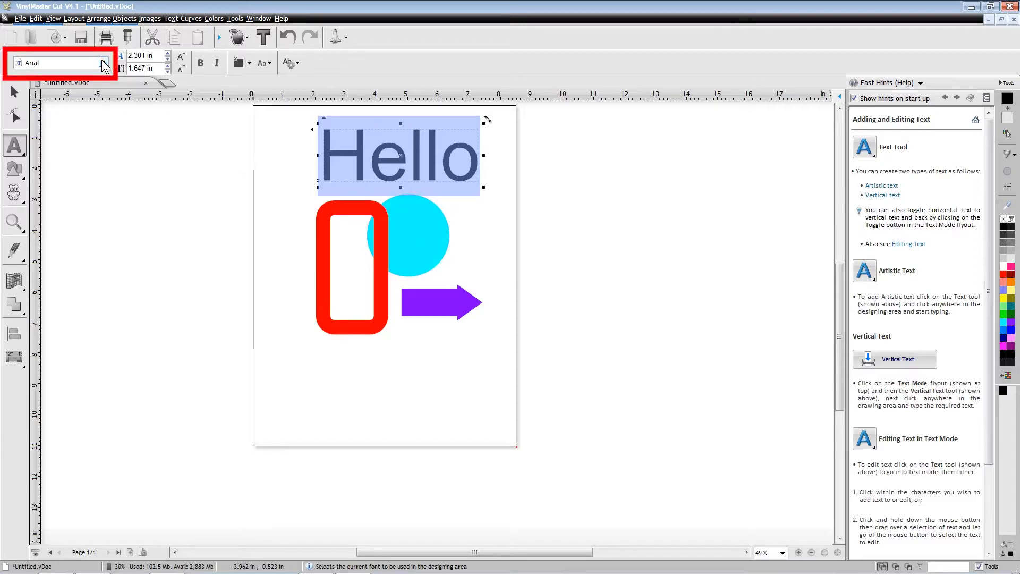
click(104, 64)
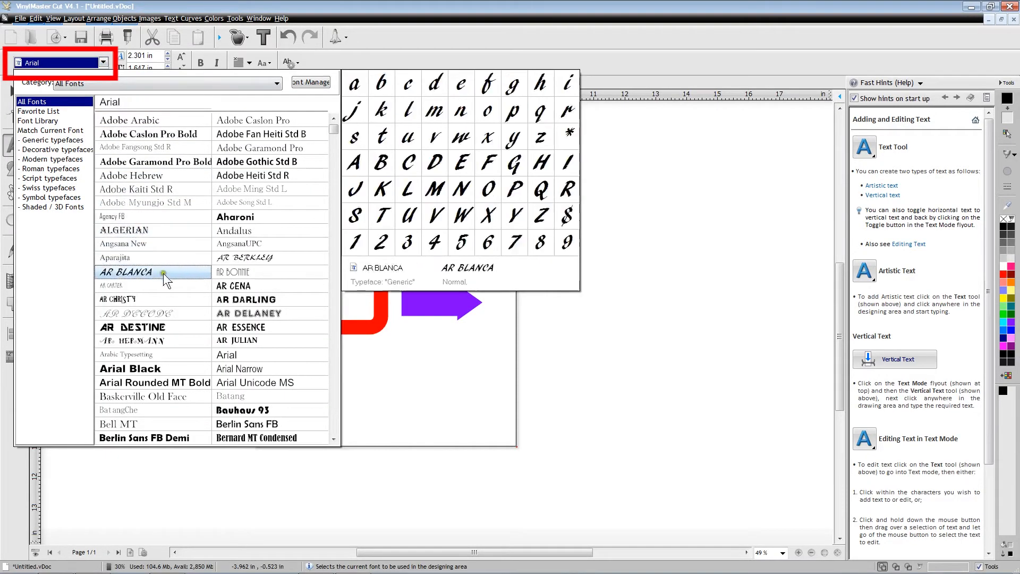
scroll(183, 380, down, 8)
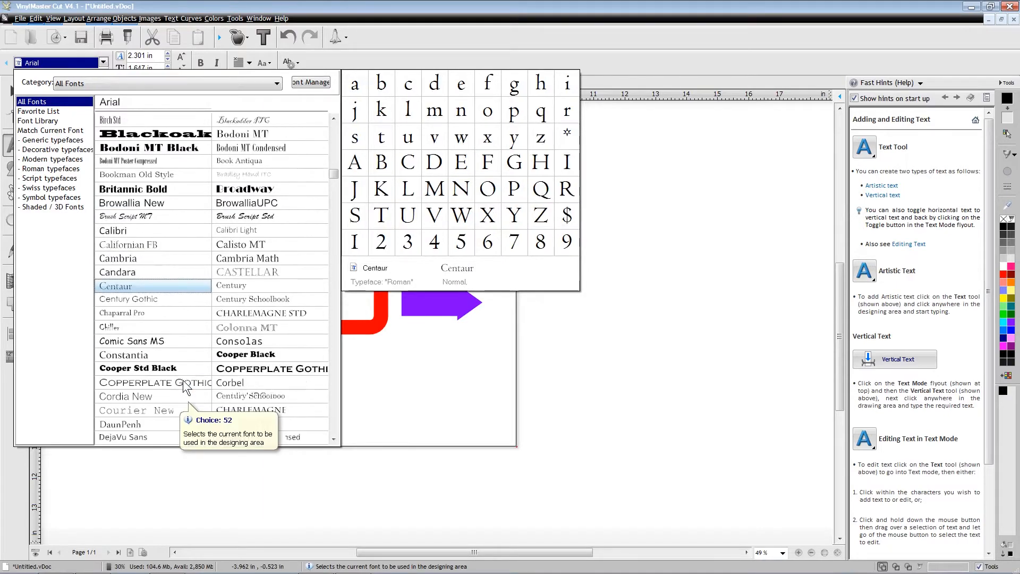
scroll(213, 371, down, 10)
scroll(251, 367, down, 12)
scroll(253, 374, down, 12)
scroll(252, 368, down, 10)
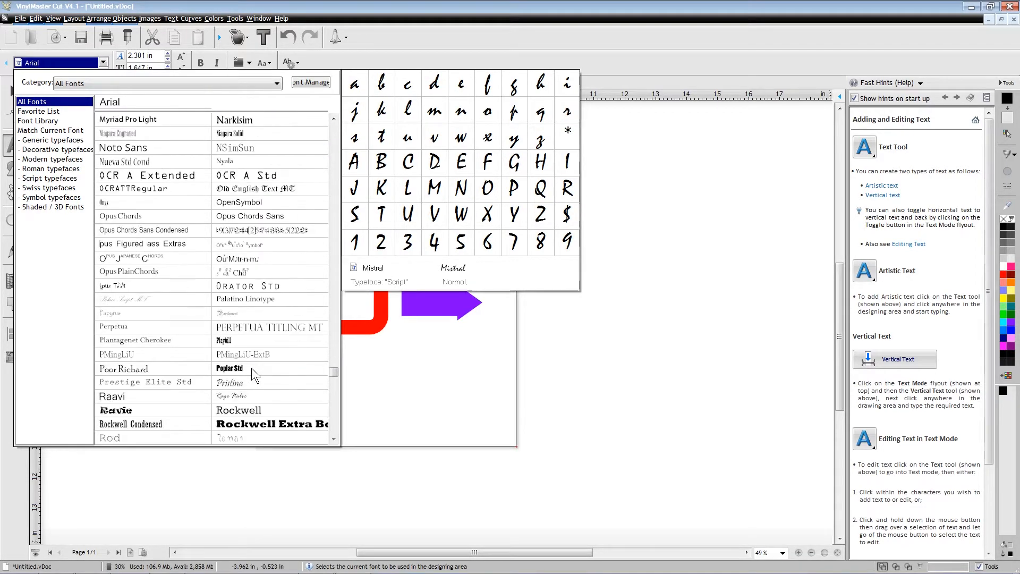
scroll(251, 367, down, 7)
scroll(251, 367, down, 1)
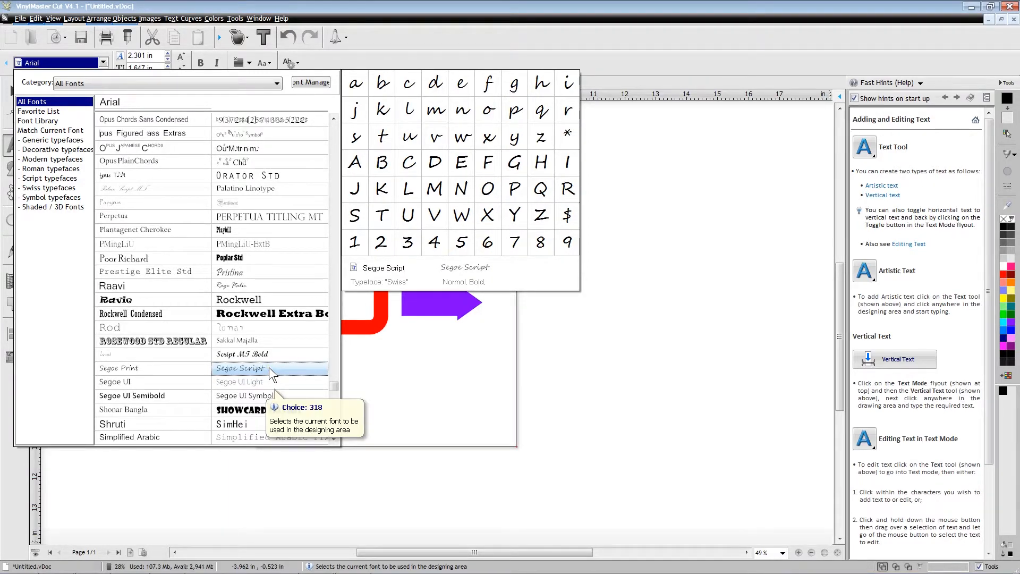
click(272, 373)
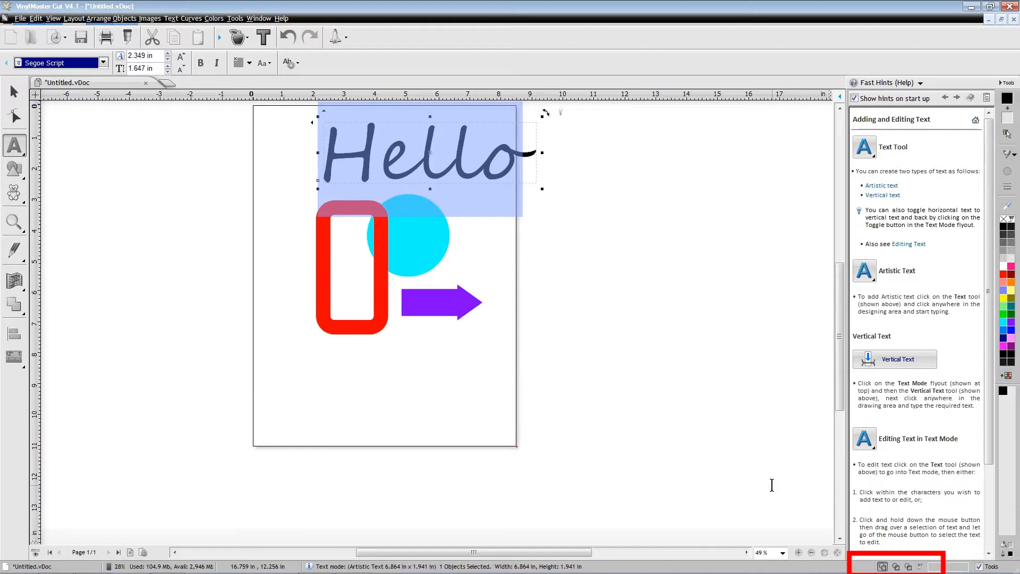
Step: Switch the display to outlines only and weld the overlapping letters of "Hello"
click(895, 566)
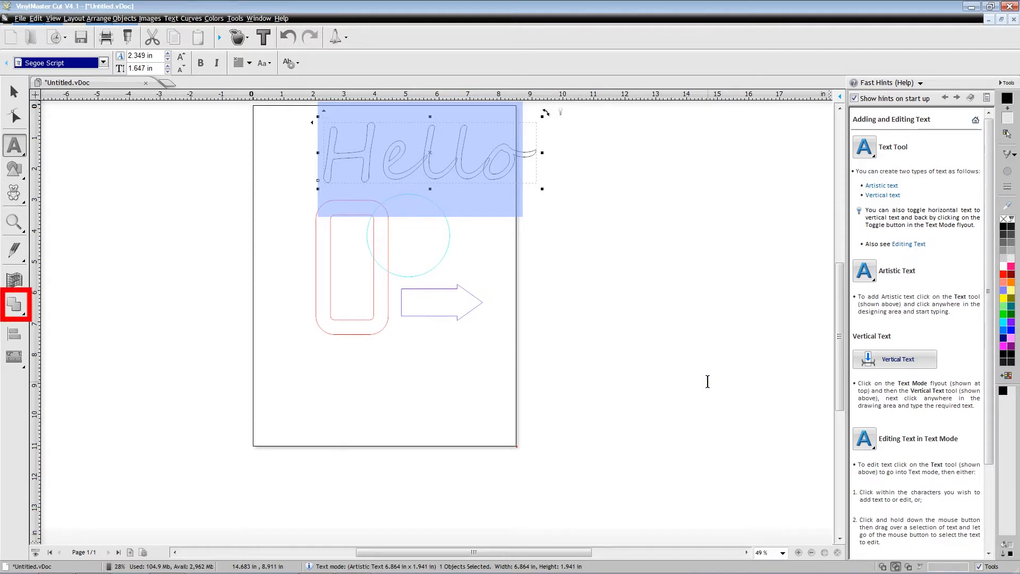
click(18, 308)
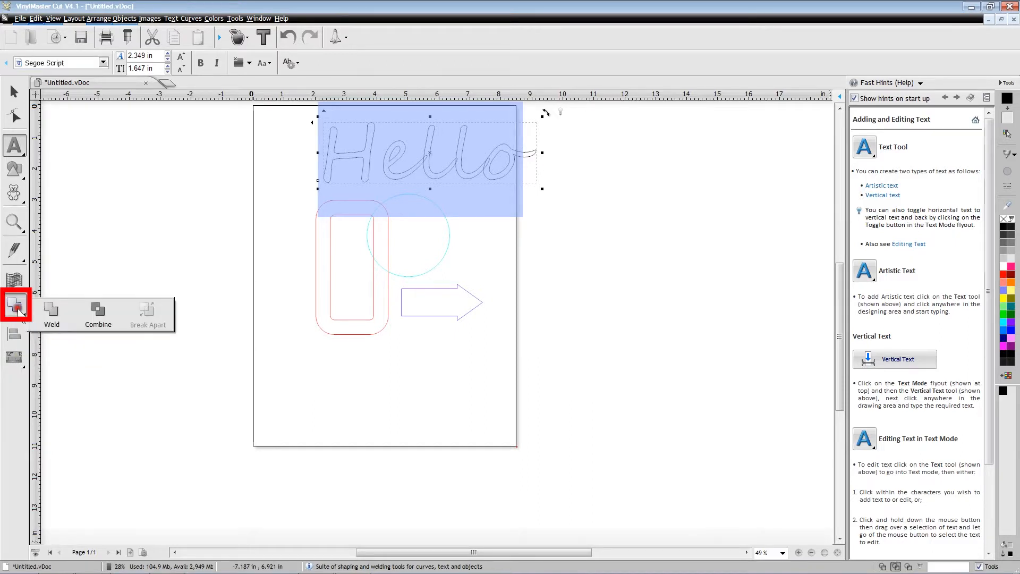
click(53, 313)
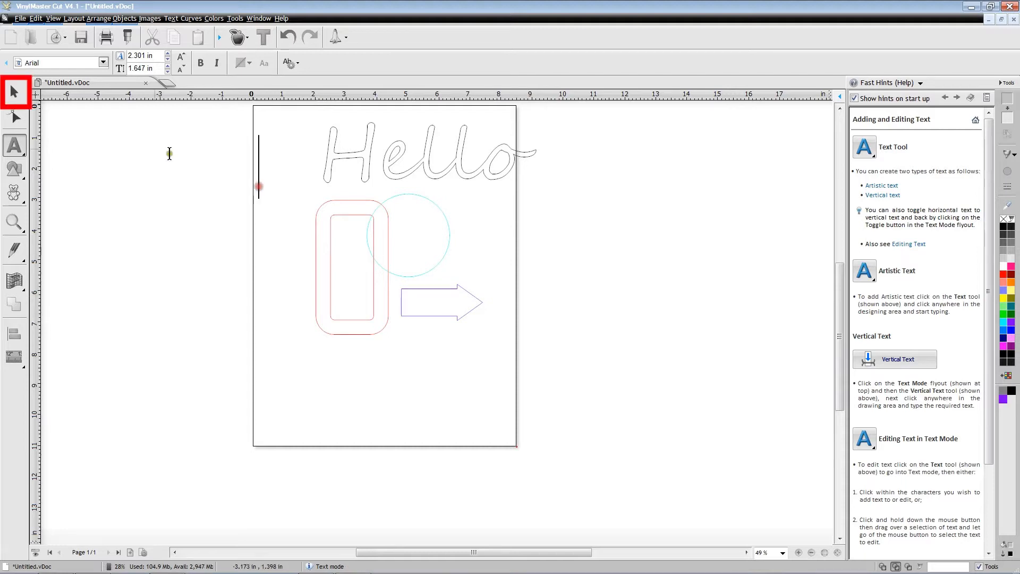
Step: Weld the grouped red rounded rectangle and cyan circle into one shape and switch the display to solid view
click(14, 92)
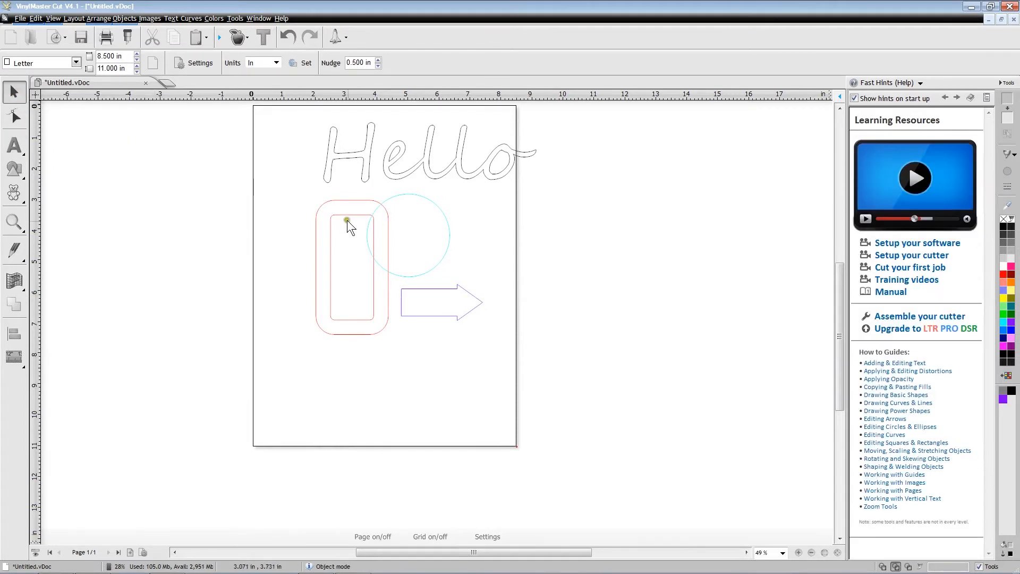
click(373, 260)
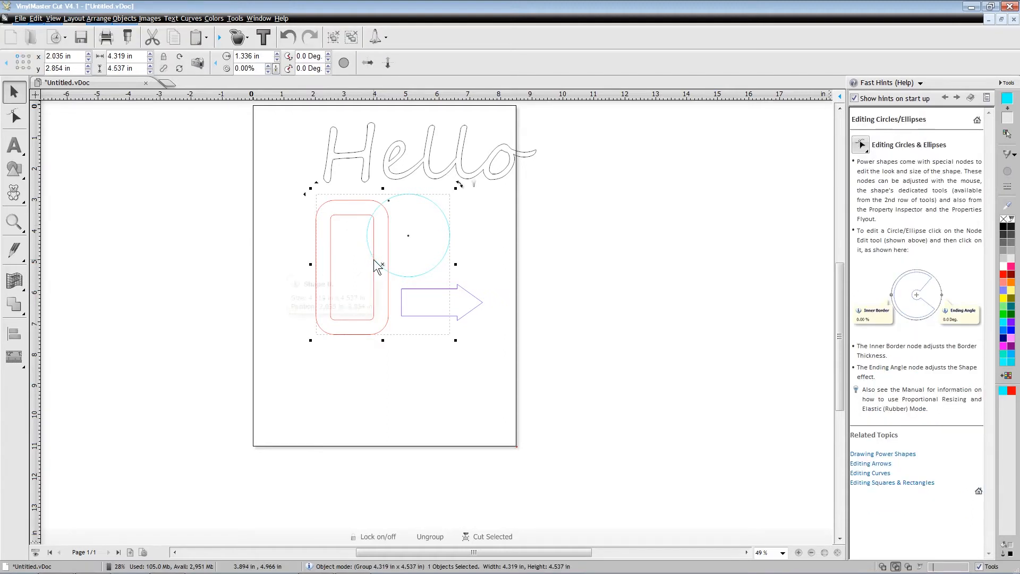
click(24, 316)
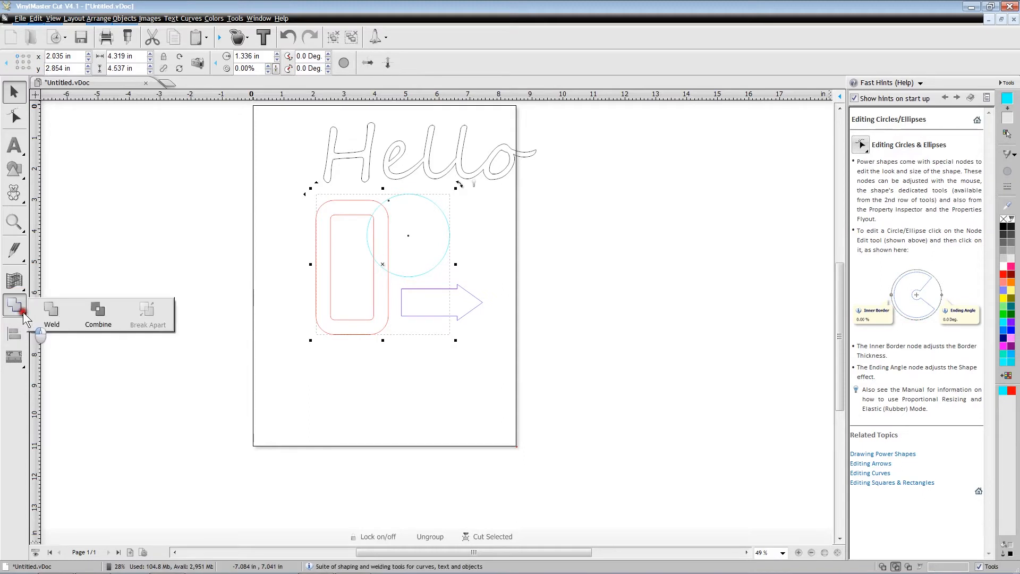
click(50, 313)
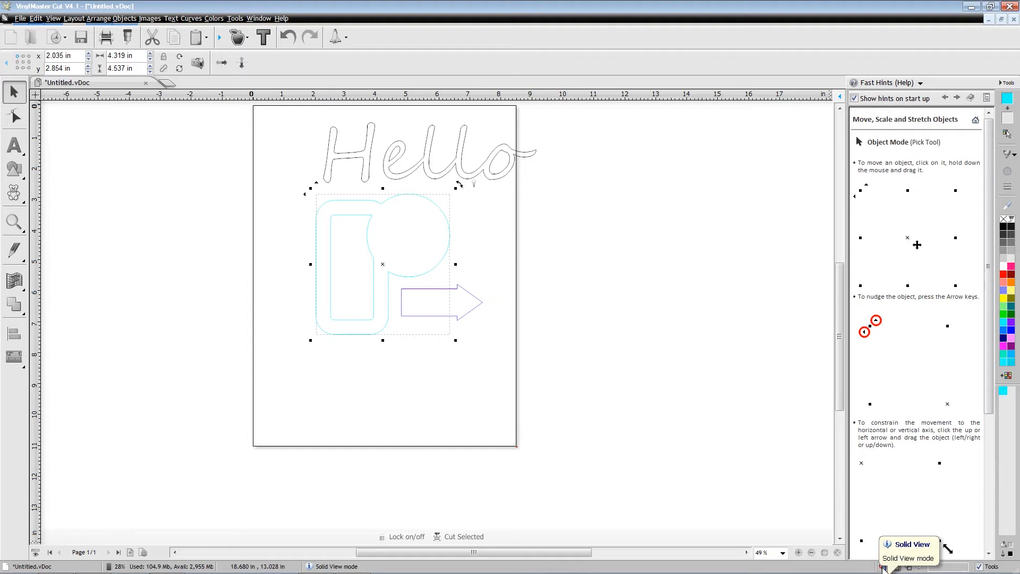
click(882, 566)
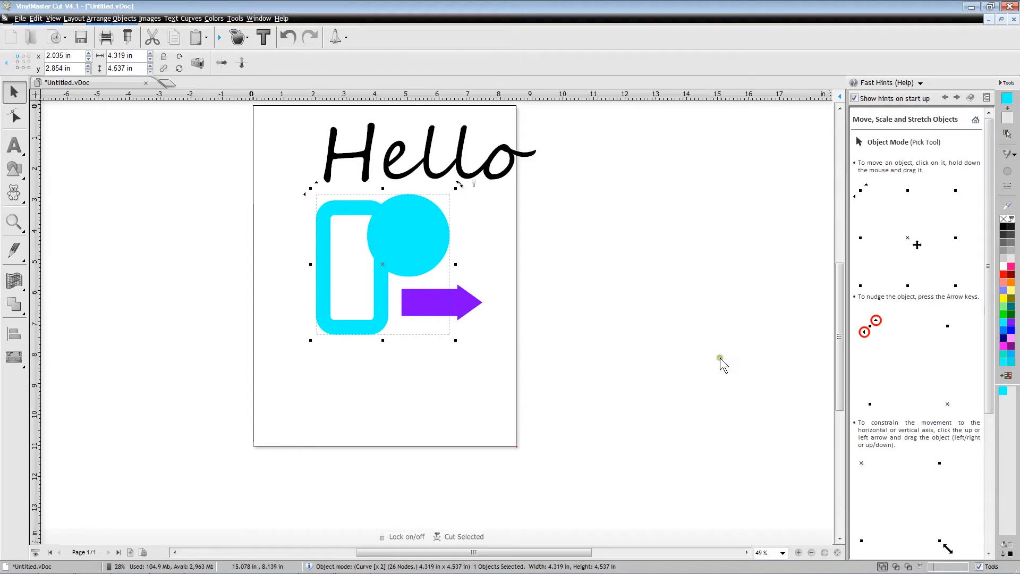
Step: Undo the weld of the rounded rectangle and circle, redo it, and undo it again
click(36, 19)
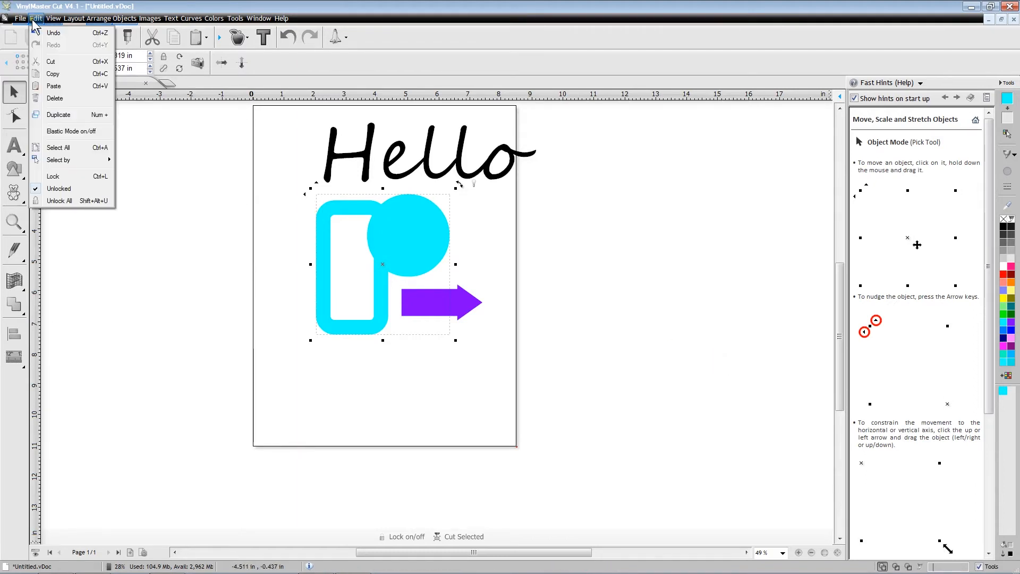
click(68, 34)
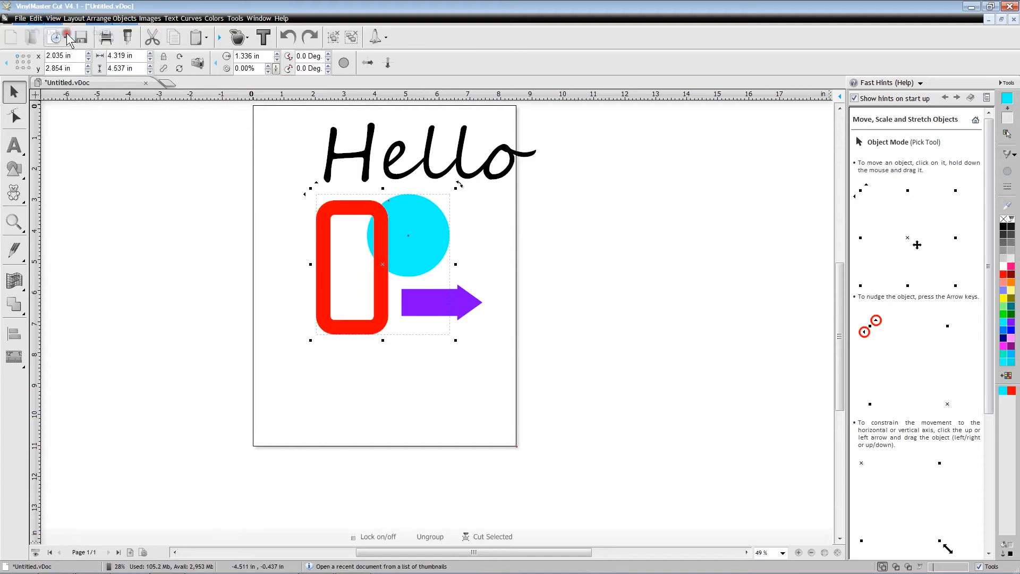
click(36, 18)
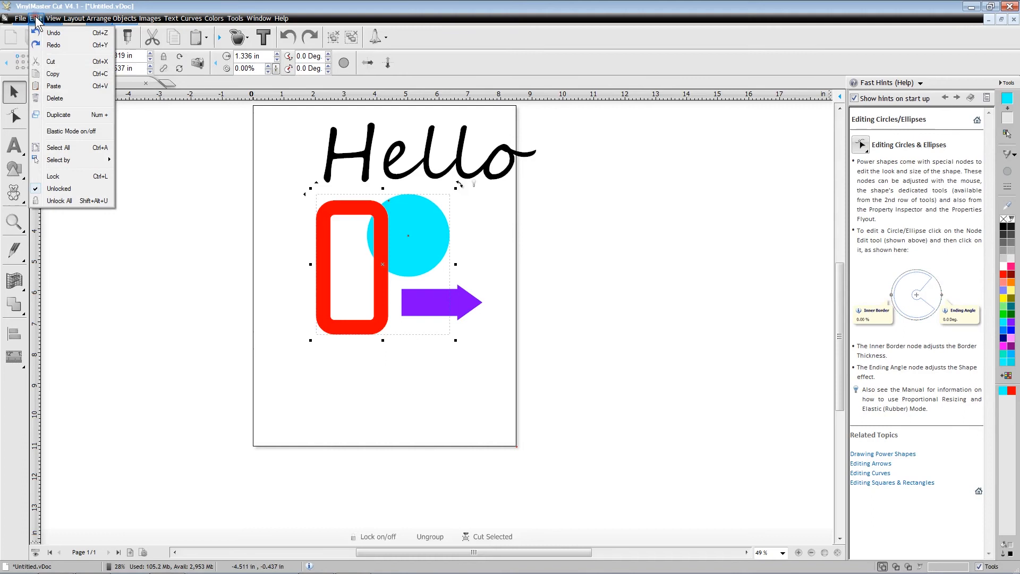
click(67, 44)
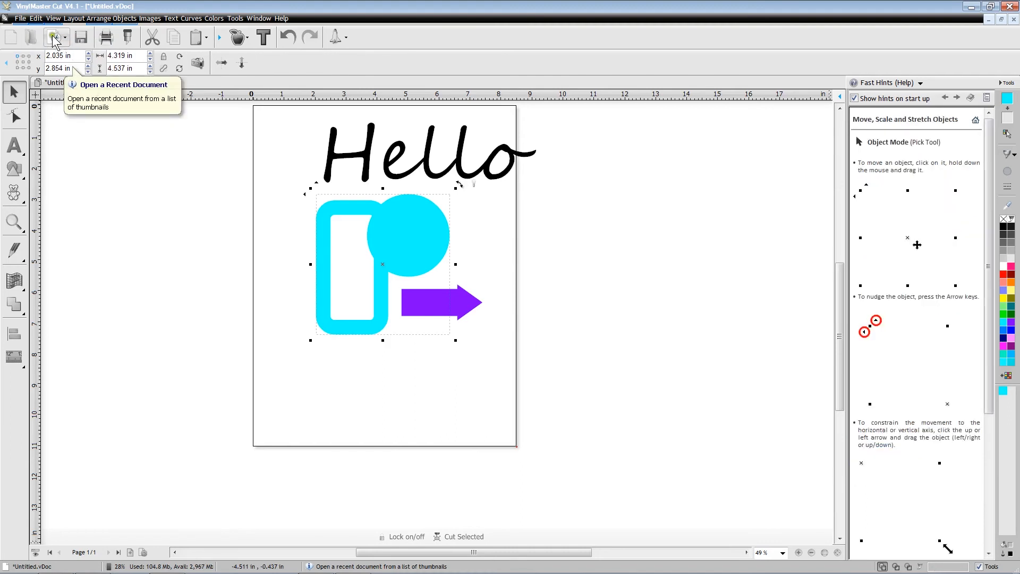
click(36, 20)
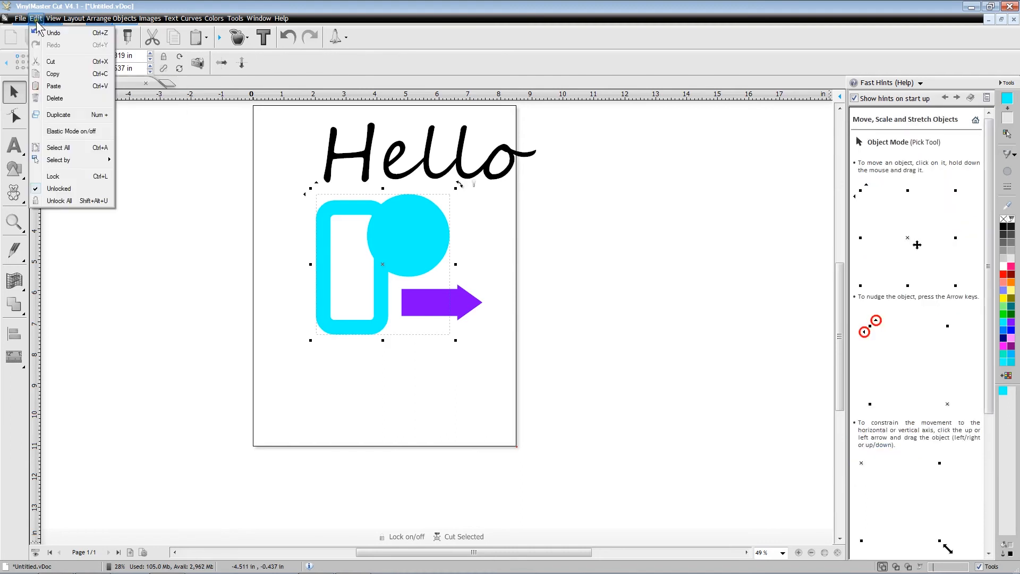
click(71, 34)
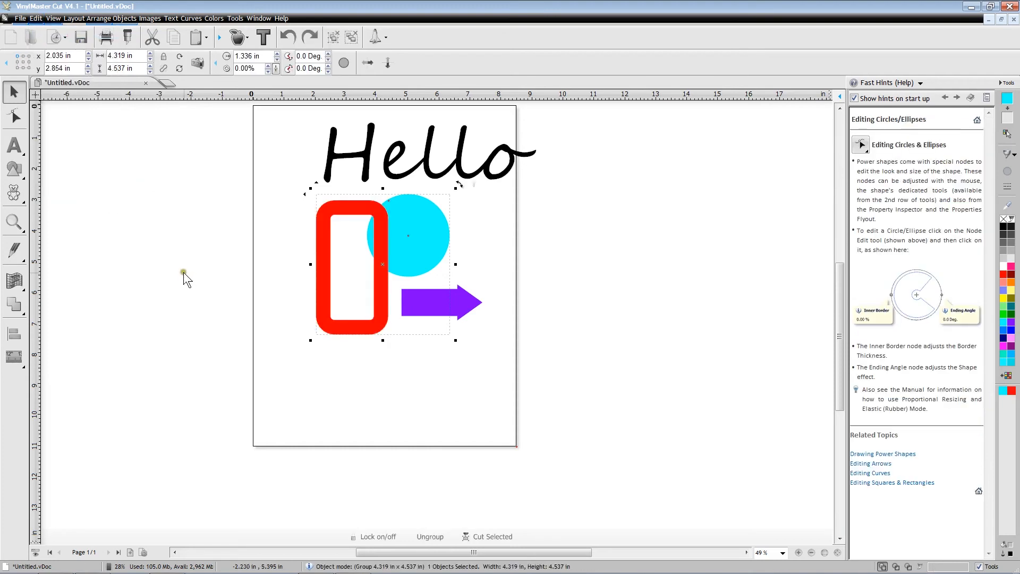